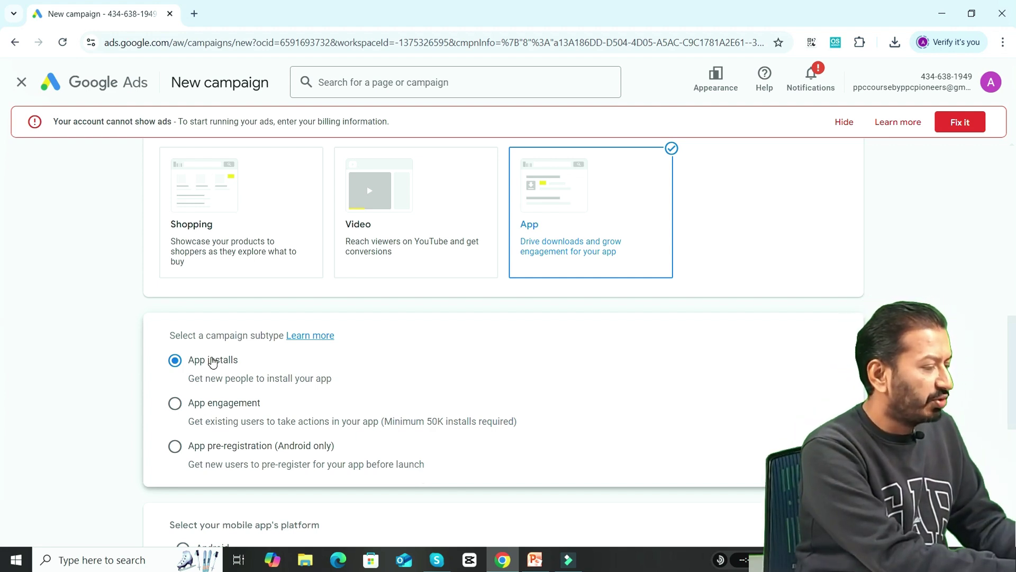
- Set the mobile app's platform to Android, search for "learning" and select the app Drops: Learn American English
scroll(285, 391, down, 4)
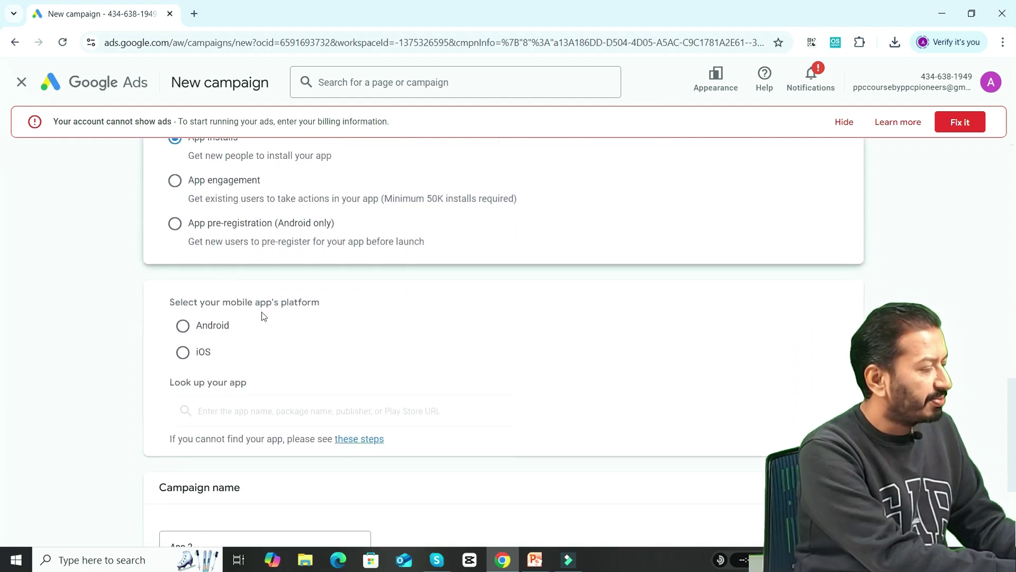
click(188, 331)
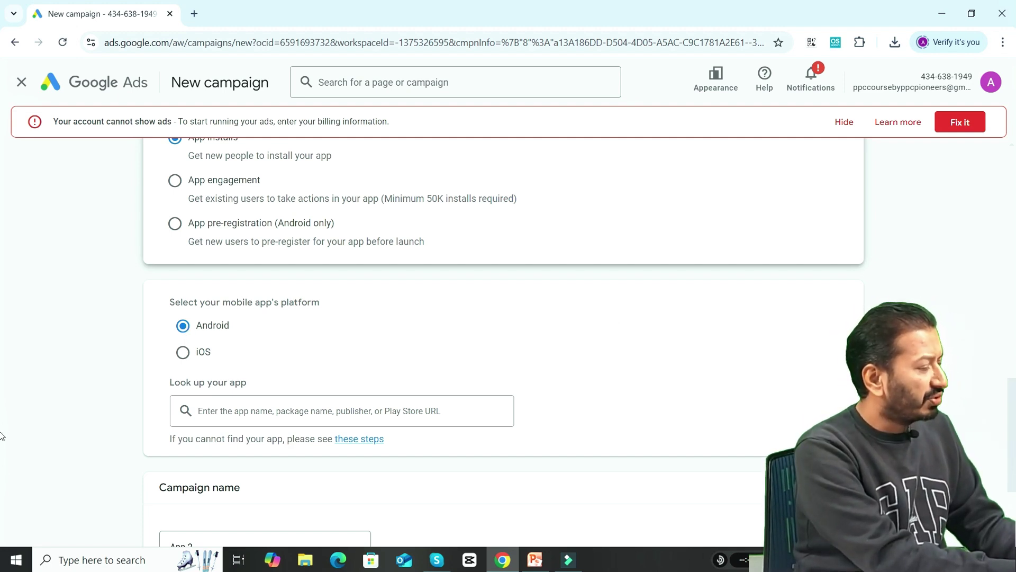
scroll(2, 434, down, 1)
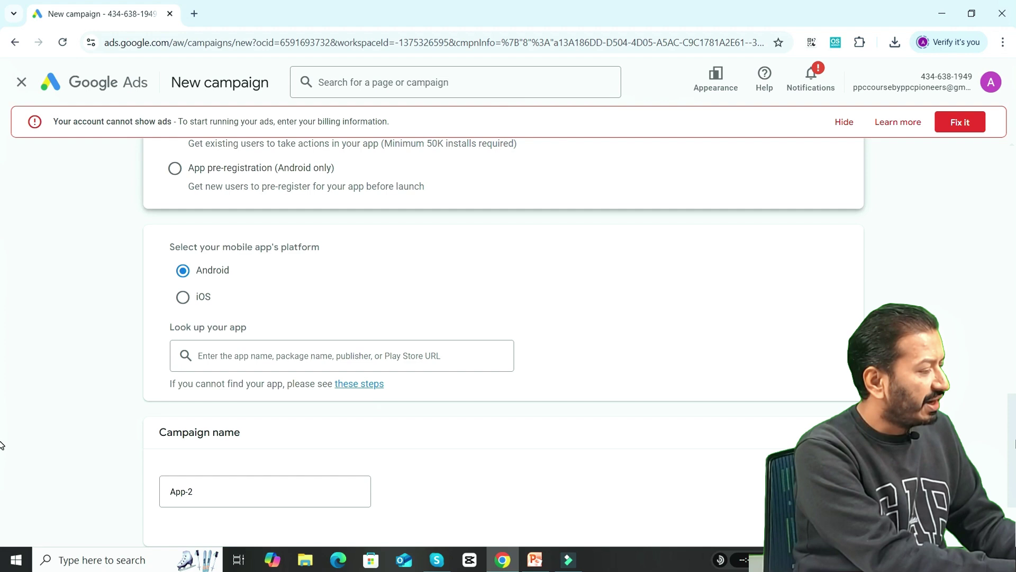
click(233, 359)
text(learning)
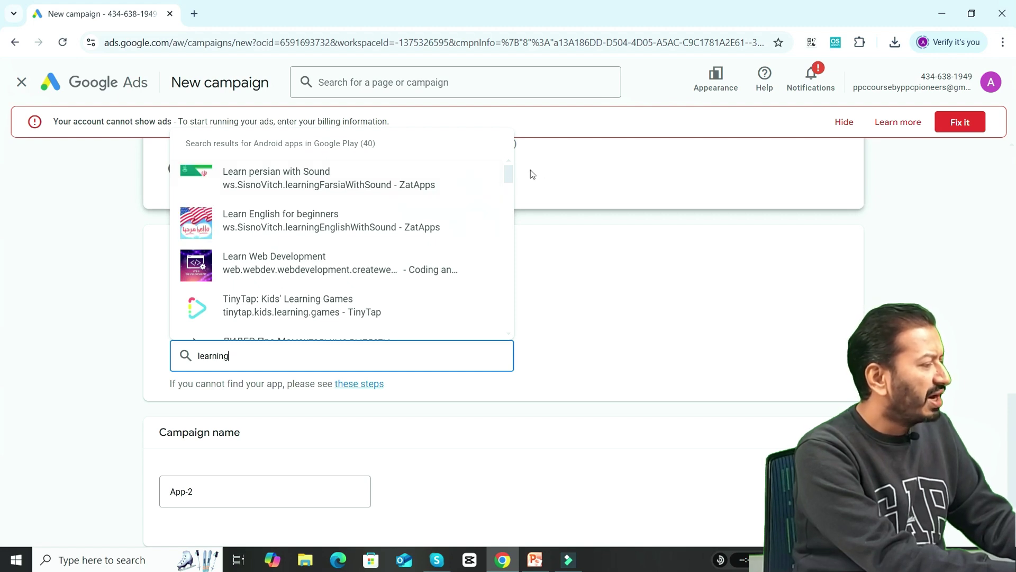
click(508, 176)
drag(509, 176, 507, 216)
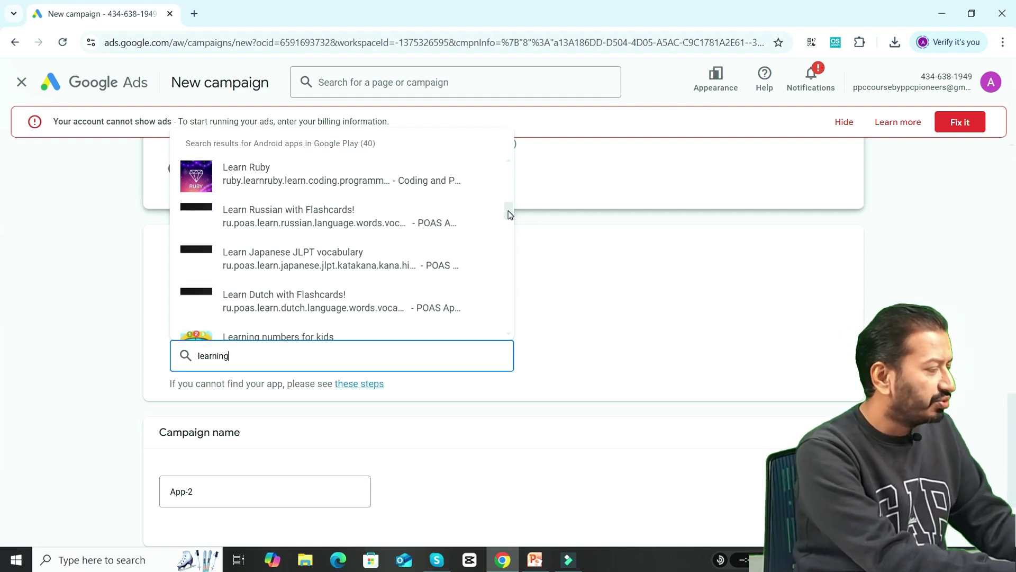
drag(510, 211, 511, 179)
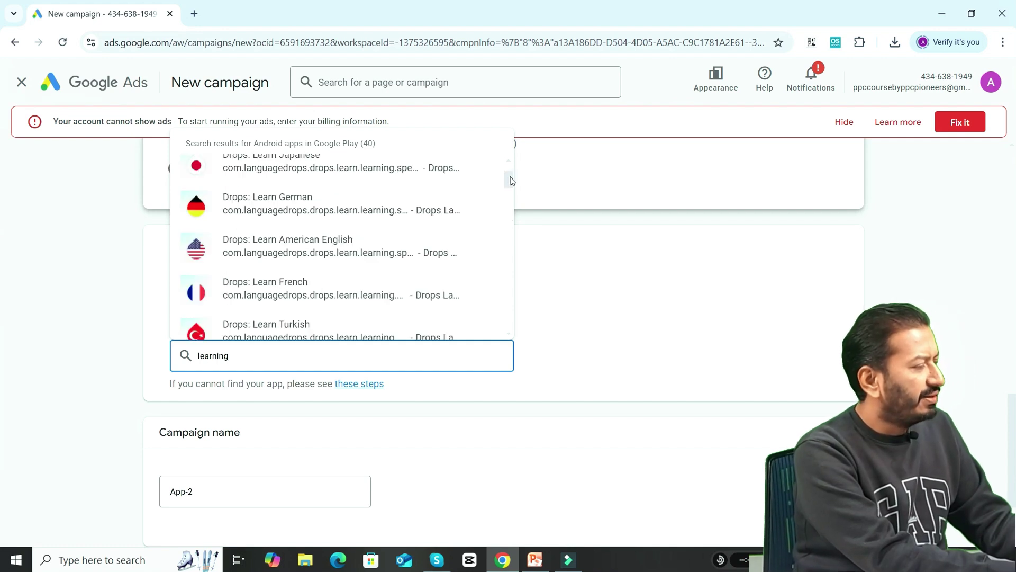
click(290, 253)
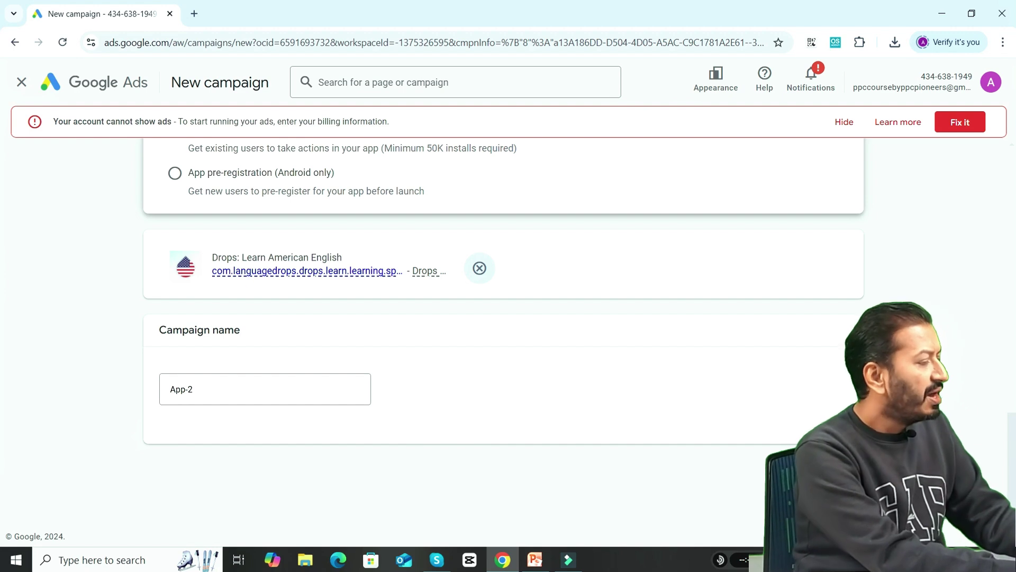
- Name the campaign "App-2 Demo 1" and continue to the campaign settings
click(219, 391)
text(D)
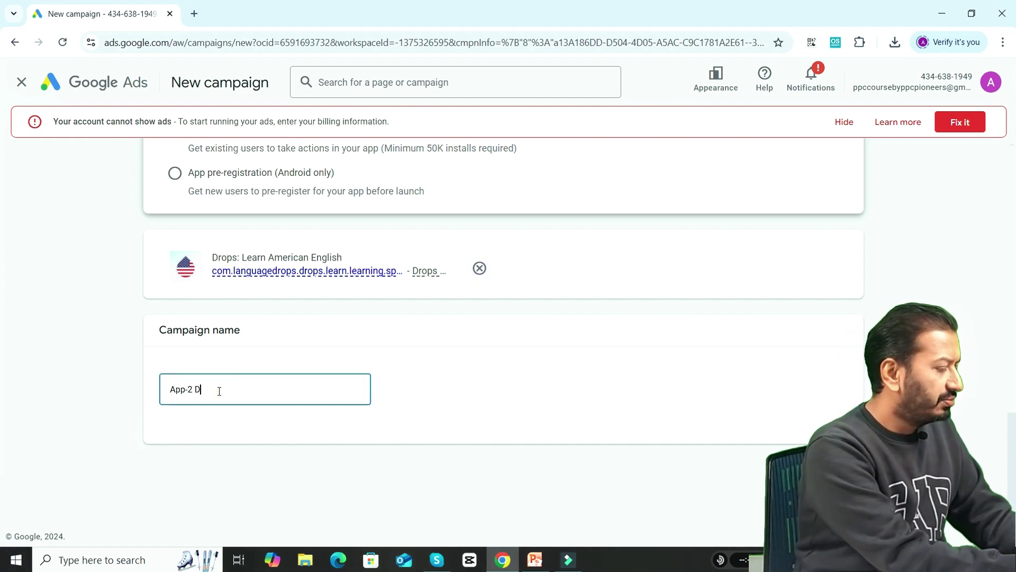
text(emo 1)
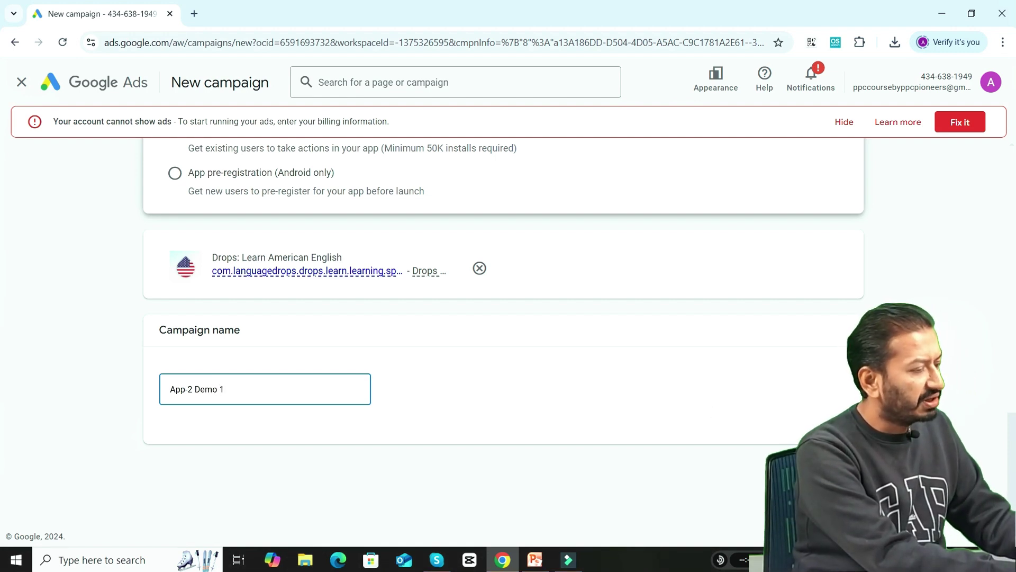
click(834, 475)
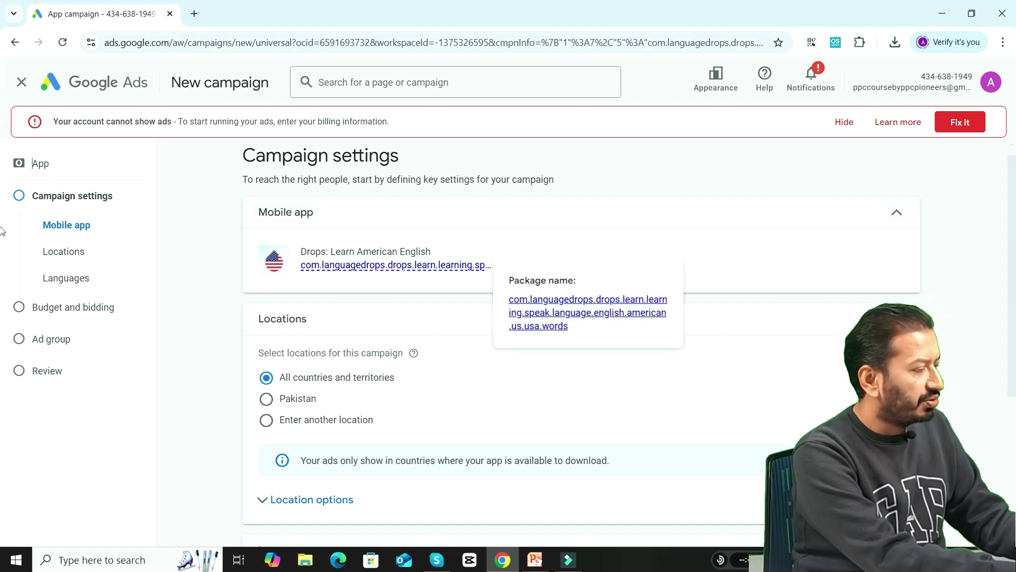
- Target the campaign at Pakistan and expand the location options for included and excluded locations
scroll(2, 251, down, 1)
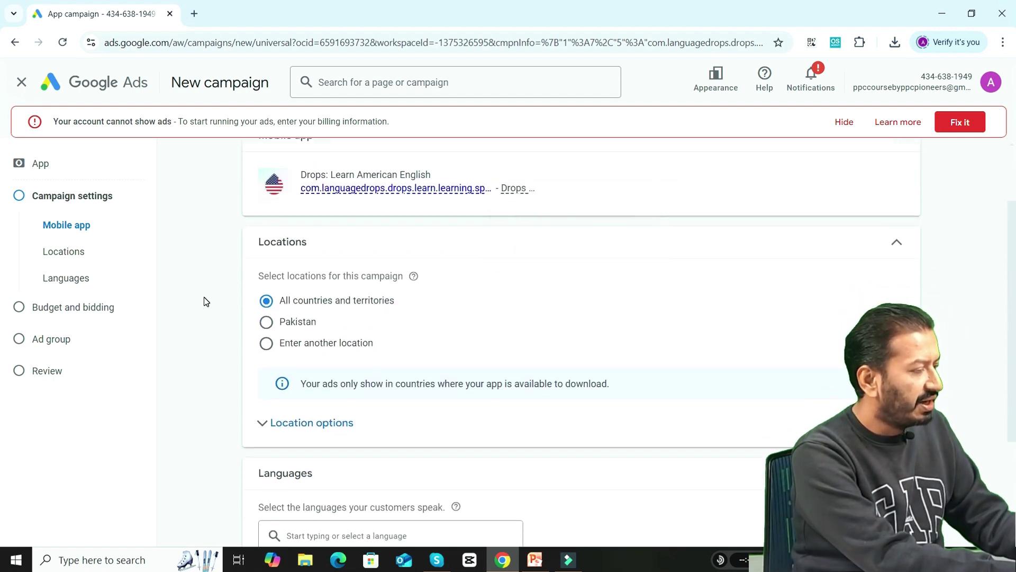
click(267, 322)
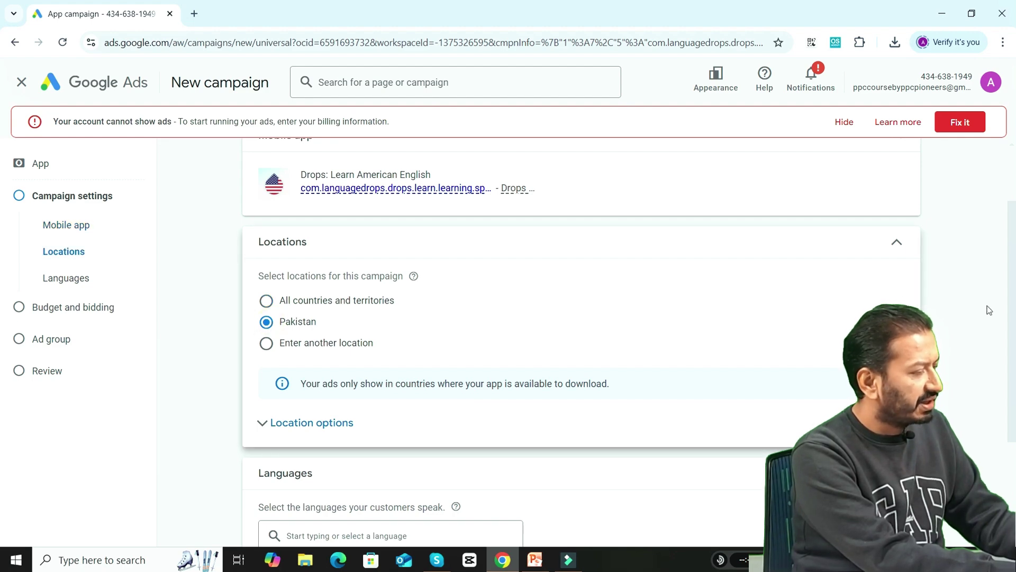
scroll(2, 368, down, 1)
click(312, 367)
scroll(2, 450, down, 4)
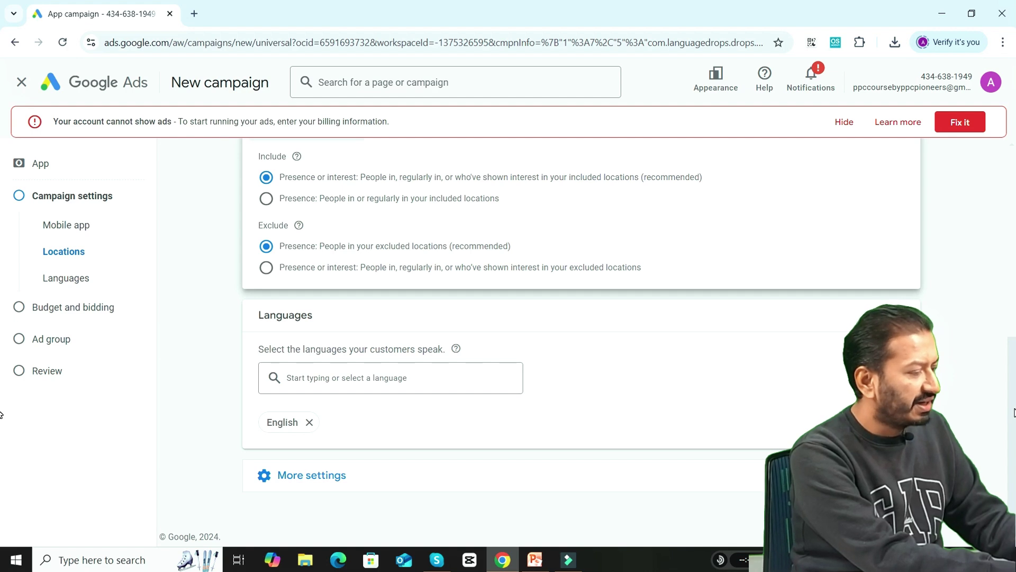
- Expand the additional campaign settings for dates and data feed, and continue to budget and bidding
click(331, 478)
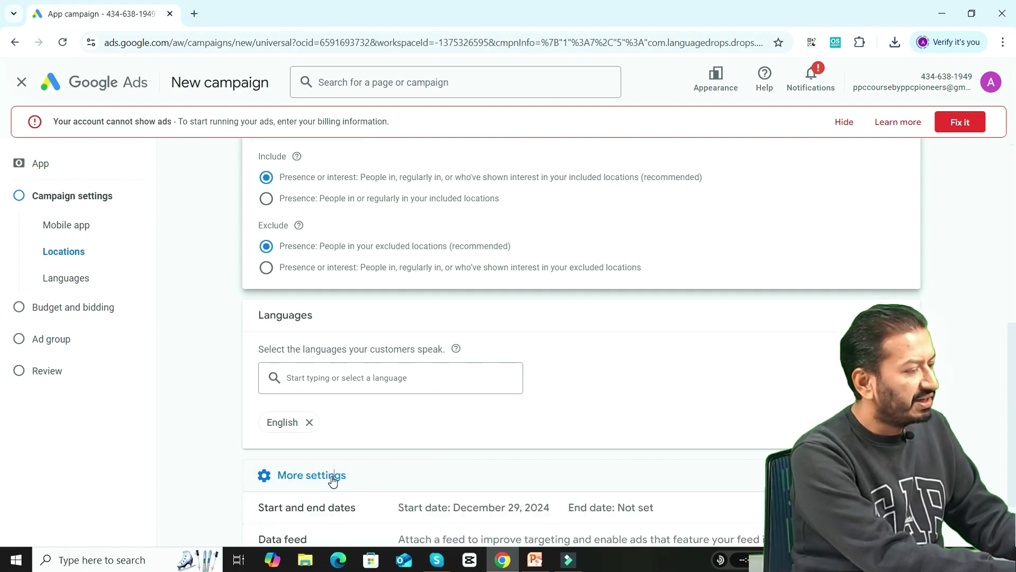
scroll(1, 397, down, 2)
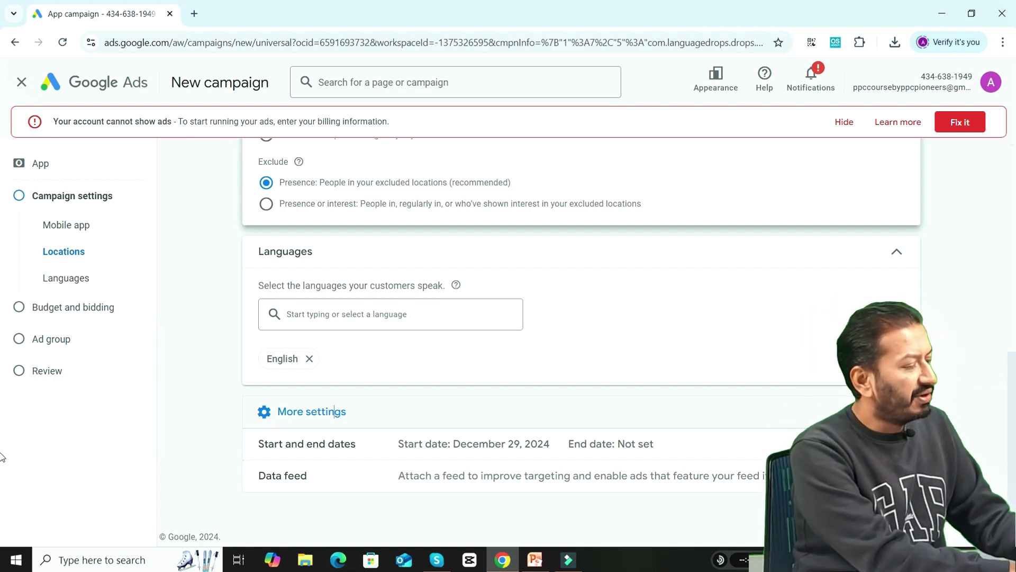
click(900, 518)
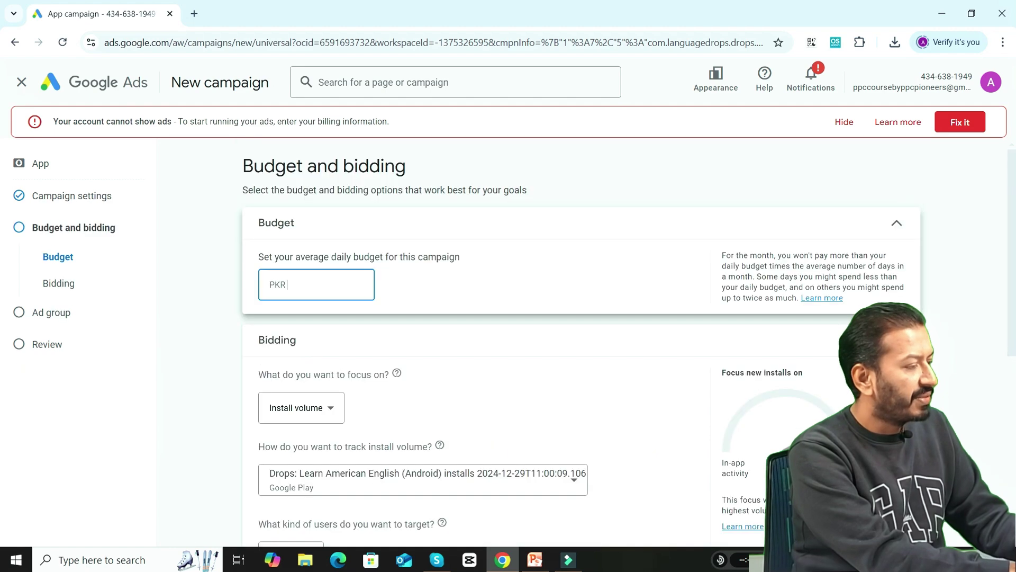
- Set the average daily budget to PKR 40 and keep the bidding focus on Install volume
scroll(330, 294, down, 1)
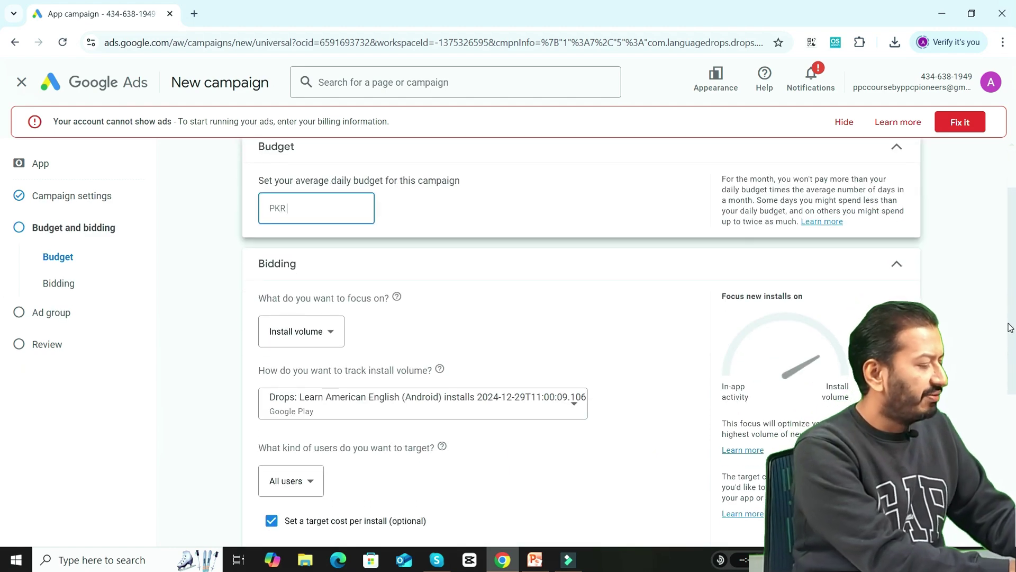
text(40)
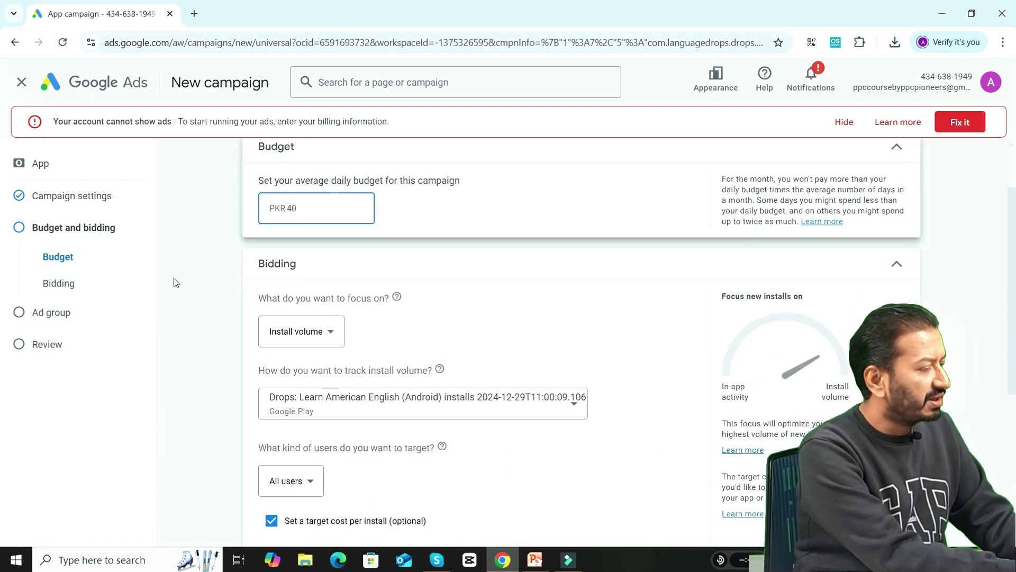
scroll(281, 233, down, 1)
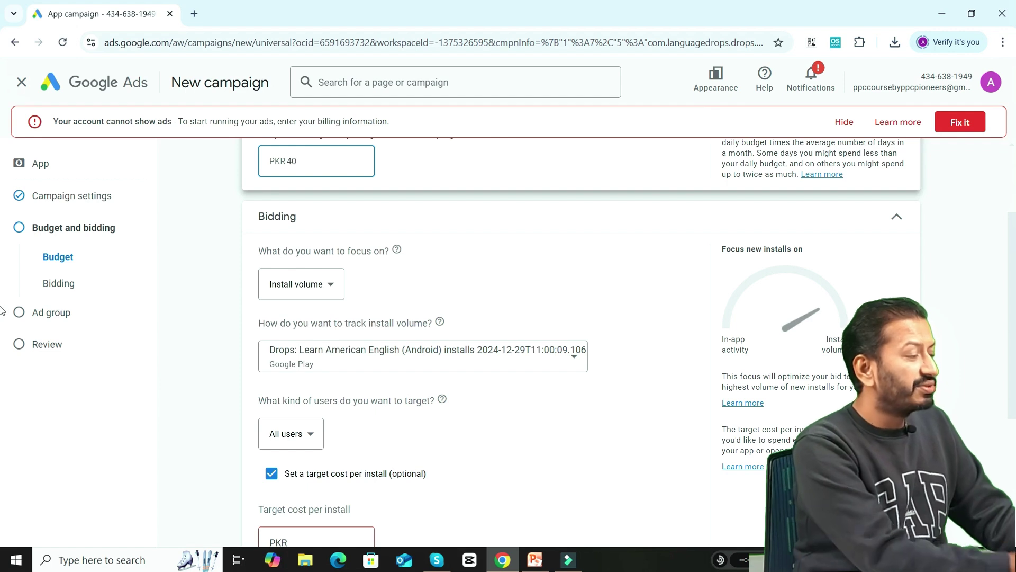
scroll(1, 315, down, 1)
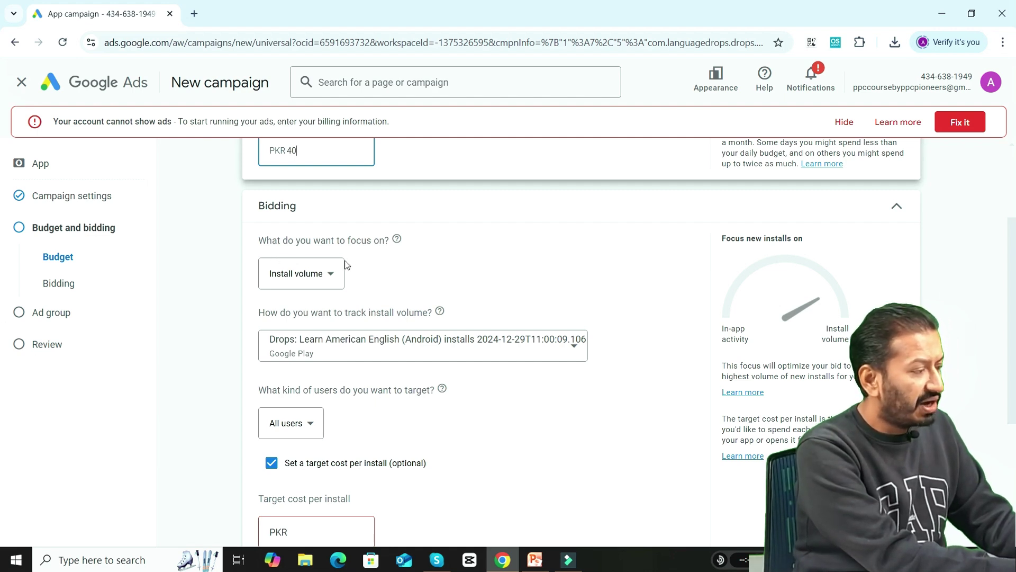
click(333, 274)
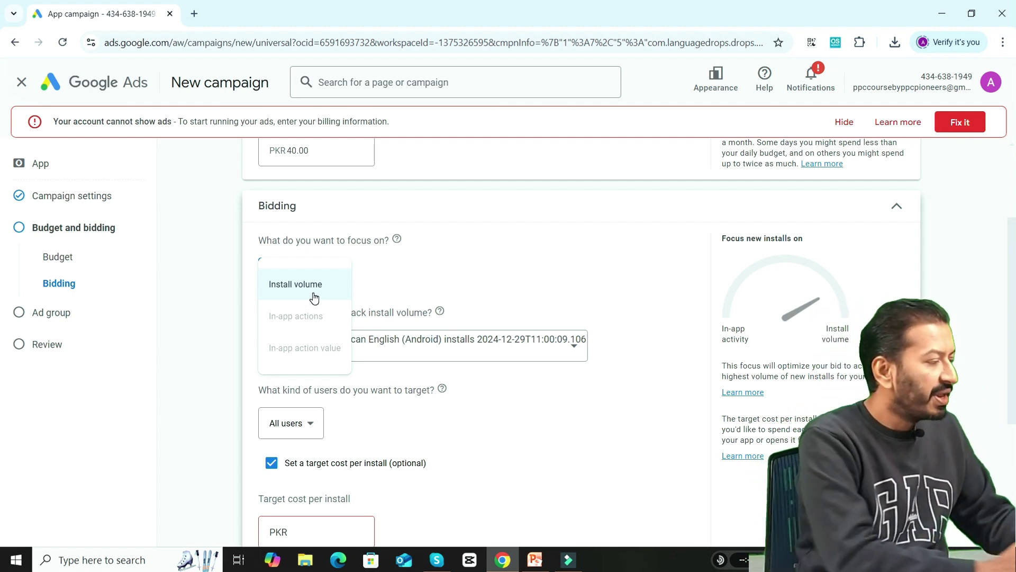
click(512, 275)
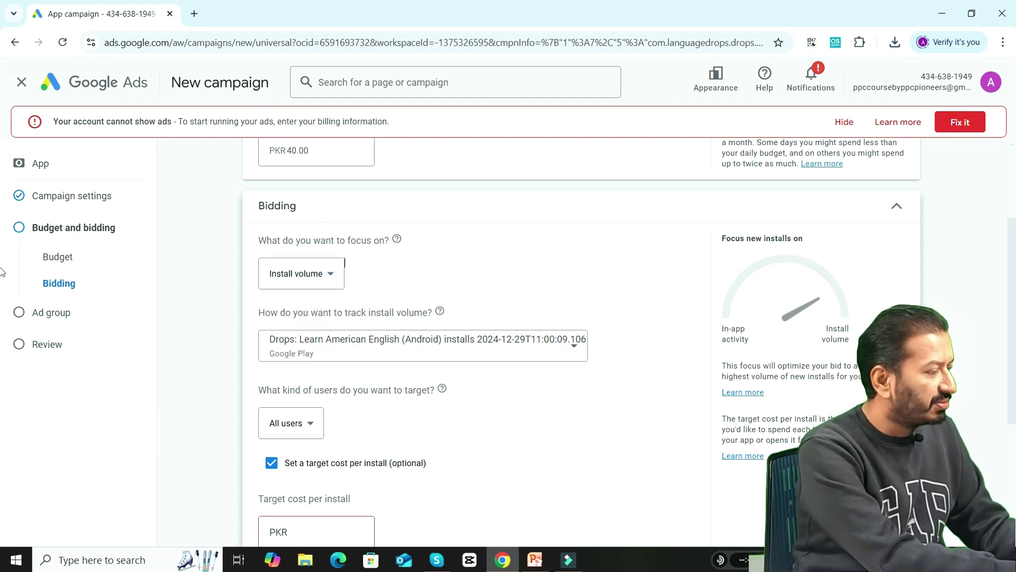
- Set the target cost per install to PKR 5 and continue to the ad group setup
scroll(2, 306, down, 1)
scroll(2, 310, down, 1)
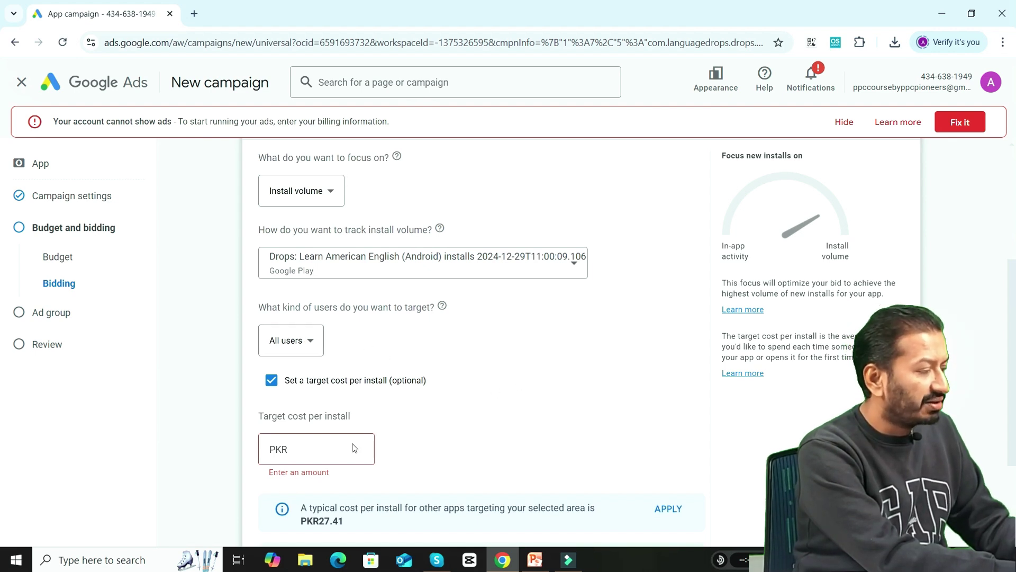
click(317, 452)
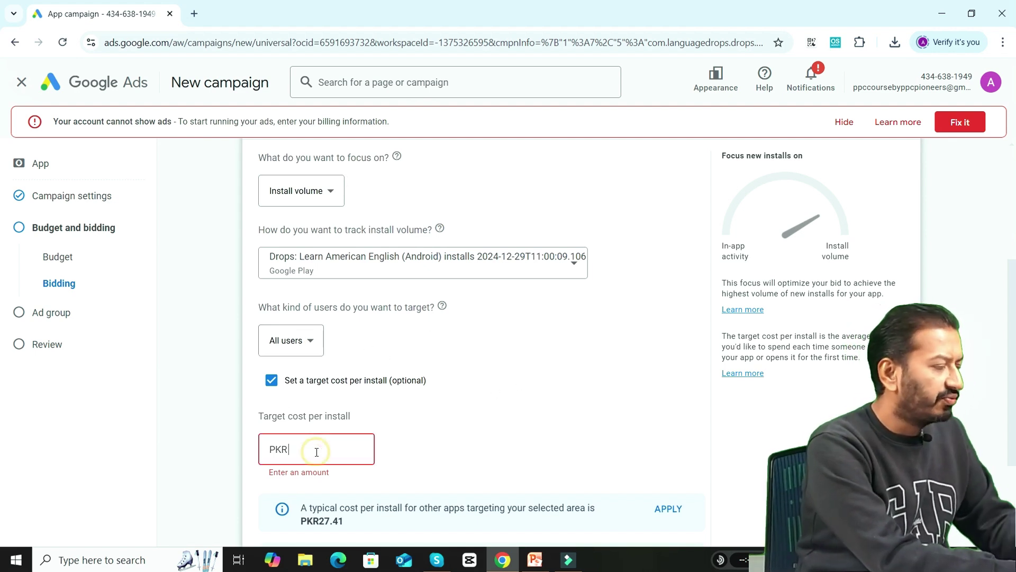
text(5)
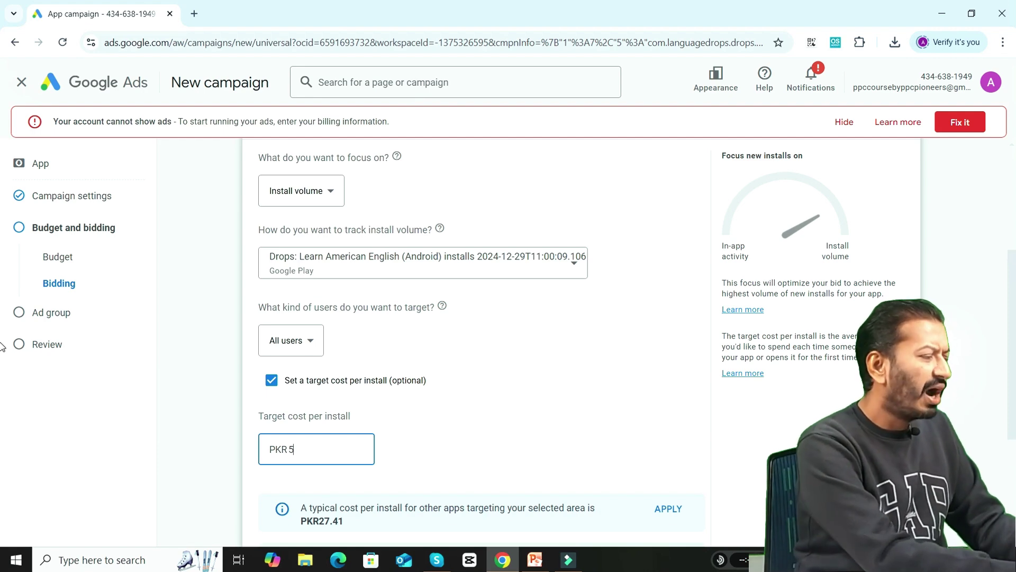
drag(1015, 343, 1015, 371)
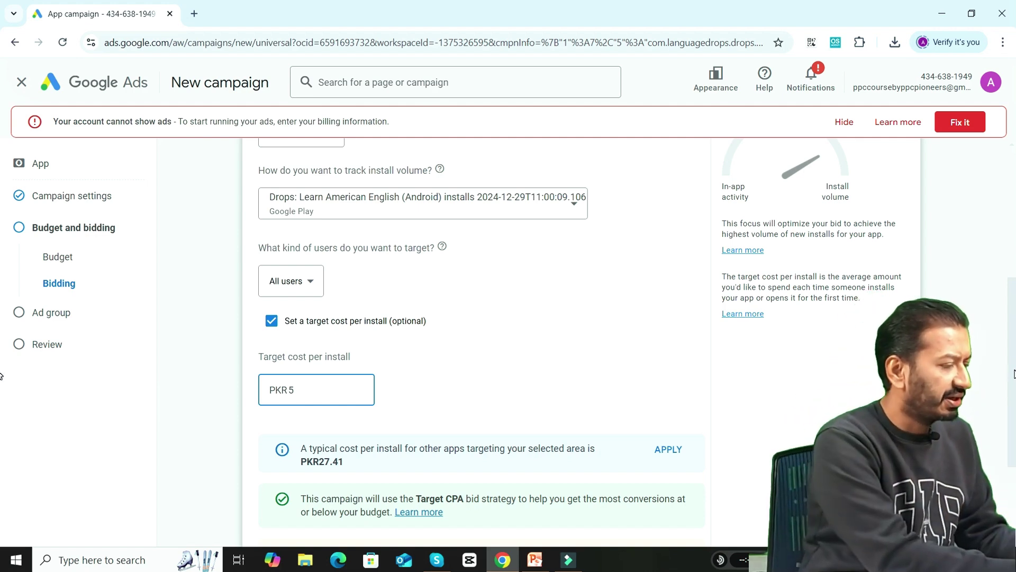
drag(1014, 373, 1009, 441)
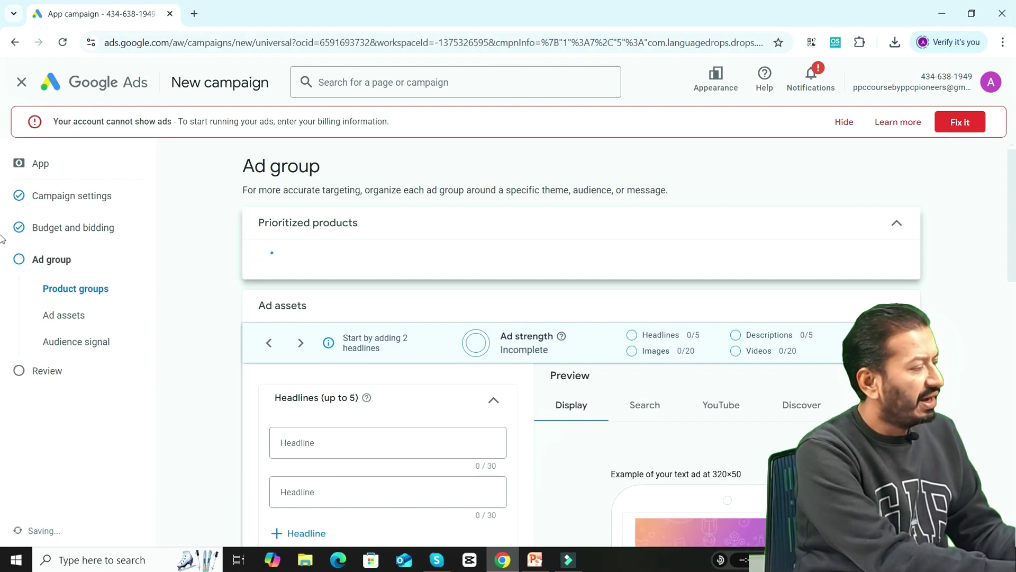
- Fill the first ad headline with the suggested text "Drops: Learn American English"
scroll(2, 254, down, 2)
scroll(2, 268, up, 2)
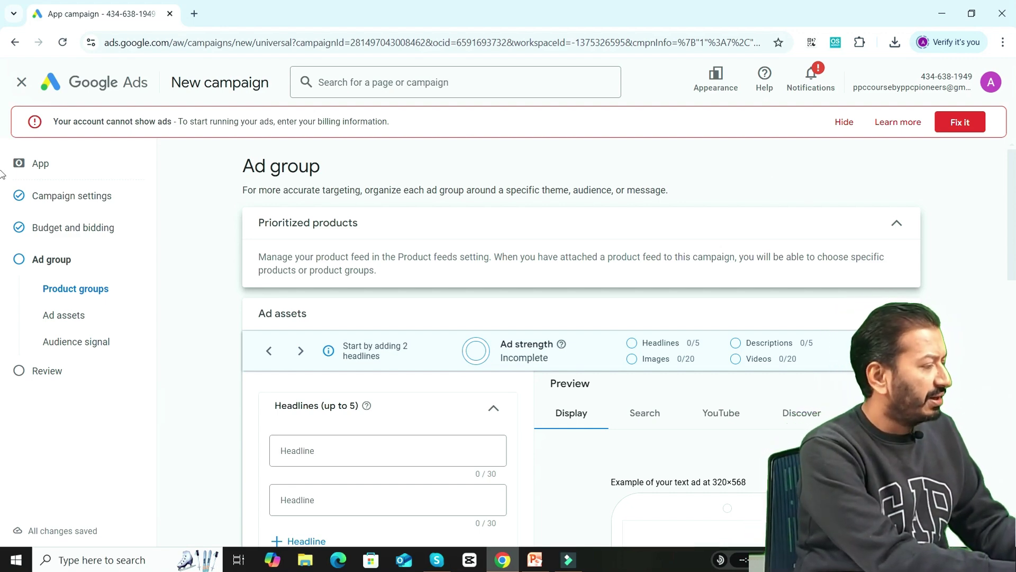
scroll(943, 234, down, 3)
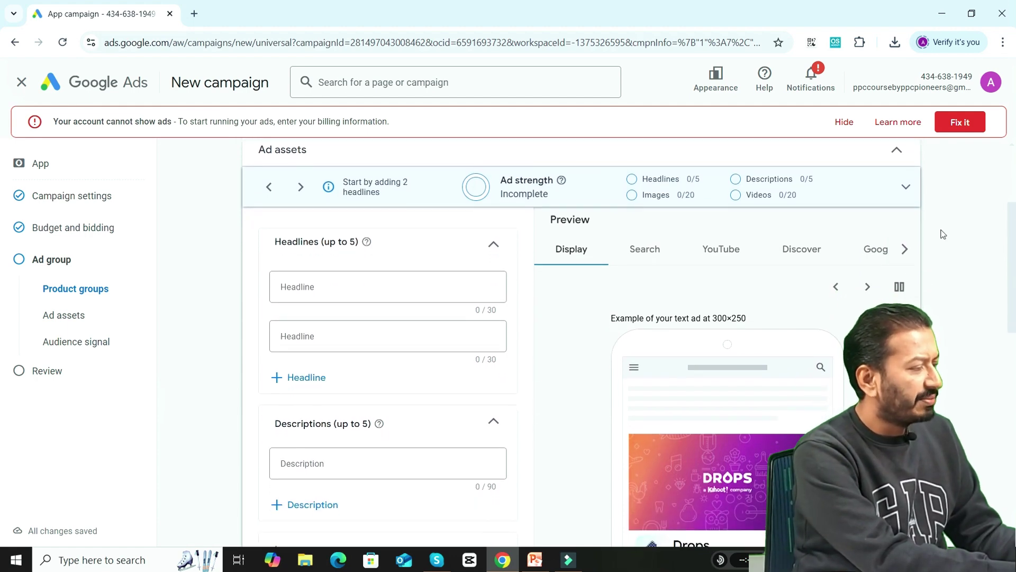
click(331, 292)
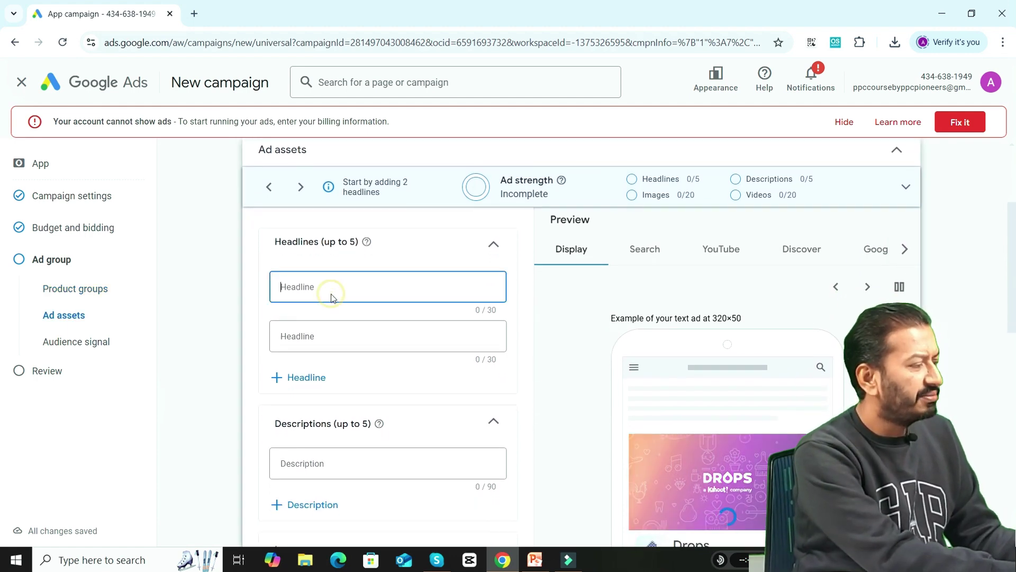
click(344, 353)
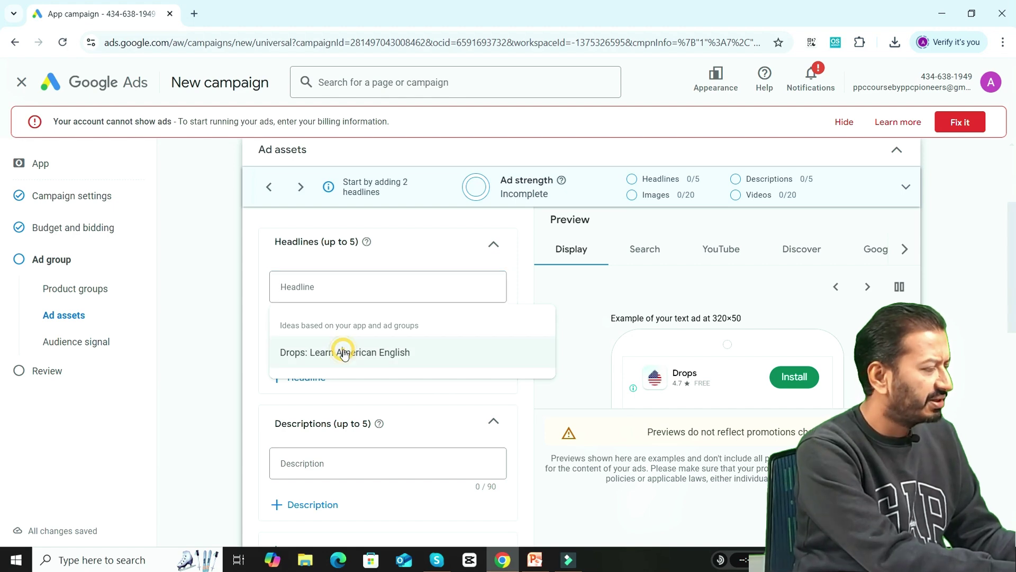
- Enter "2024 Top Rated" as the second ad headline
click(341, 337)
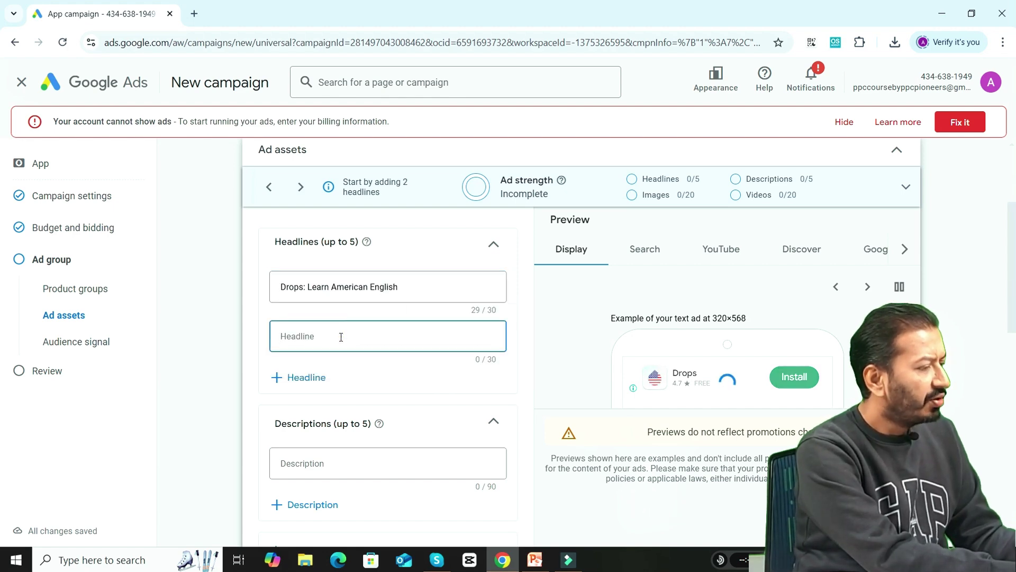
scroll(309, 234, down, 2)
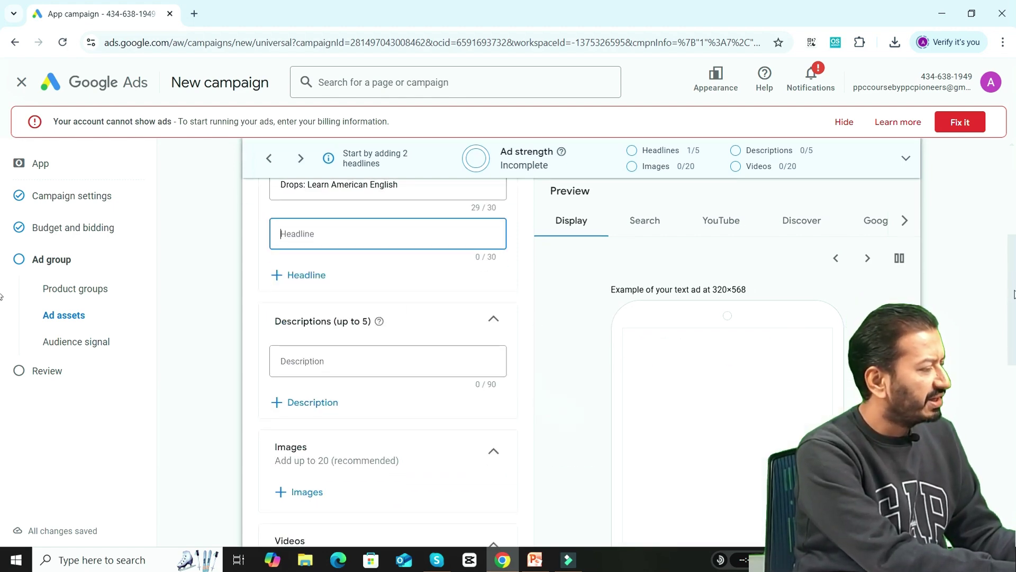
click(309, 233)
text(20)
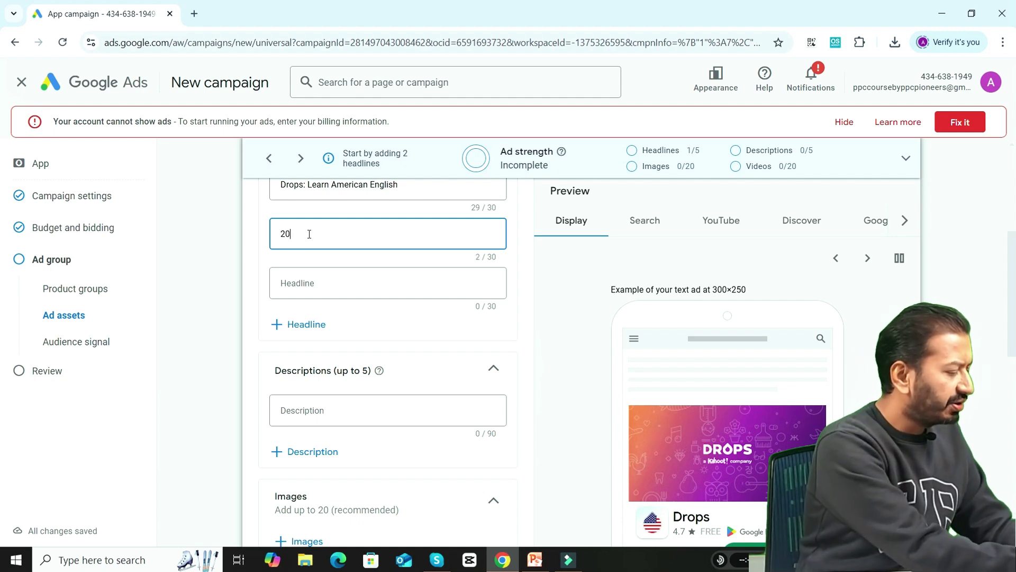
text(24 Top Rated)
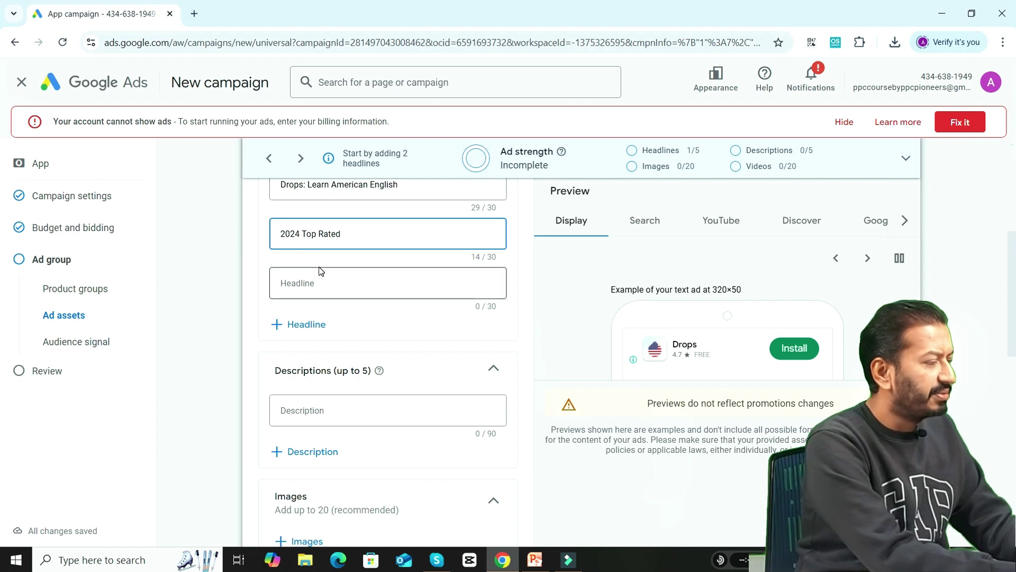
- Fill the first ad description with the suggested text "Drops: Learn American English vocabulary in a fun game"
click(320, 281)
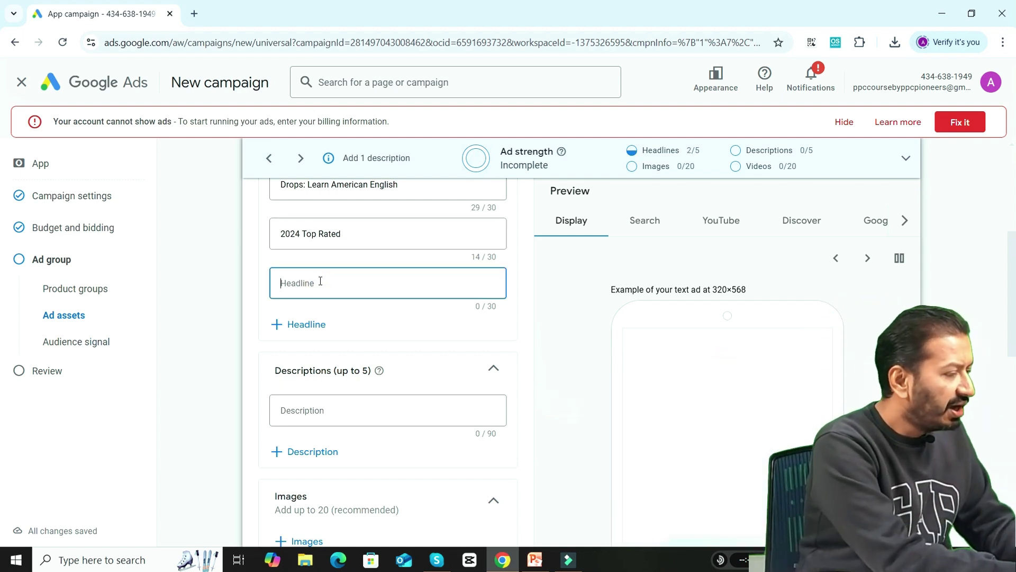
scroll(2, 345, down, 1)
scroll(2, 345, down, 1)
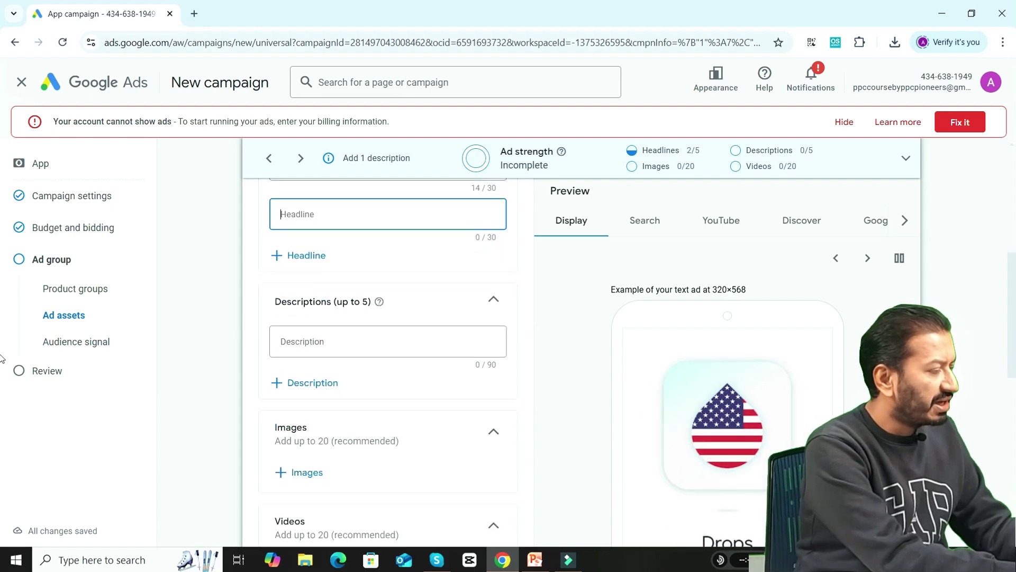
click(343, 320)
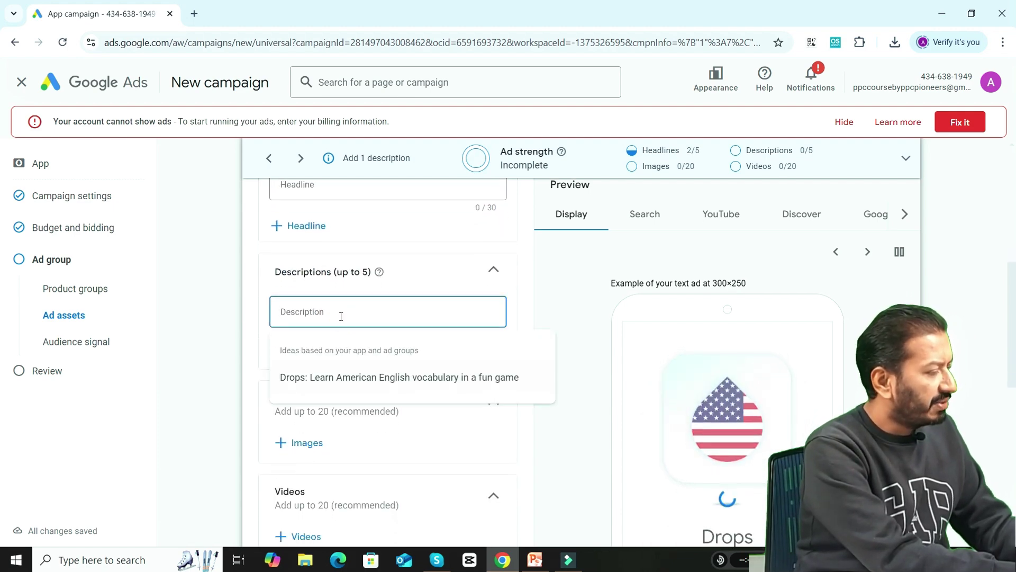
click(356, 381)
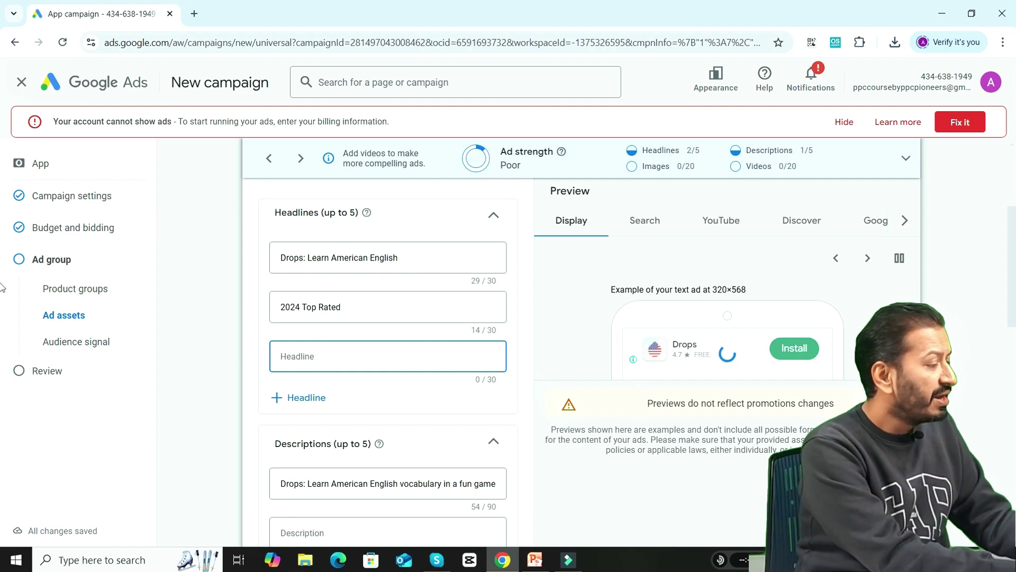
- Add the whole suggested group of free stock images to the ad and save the image selection
scroll(344, 381, down, 2)
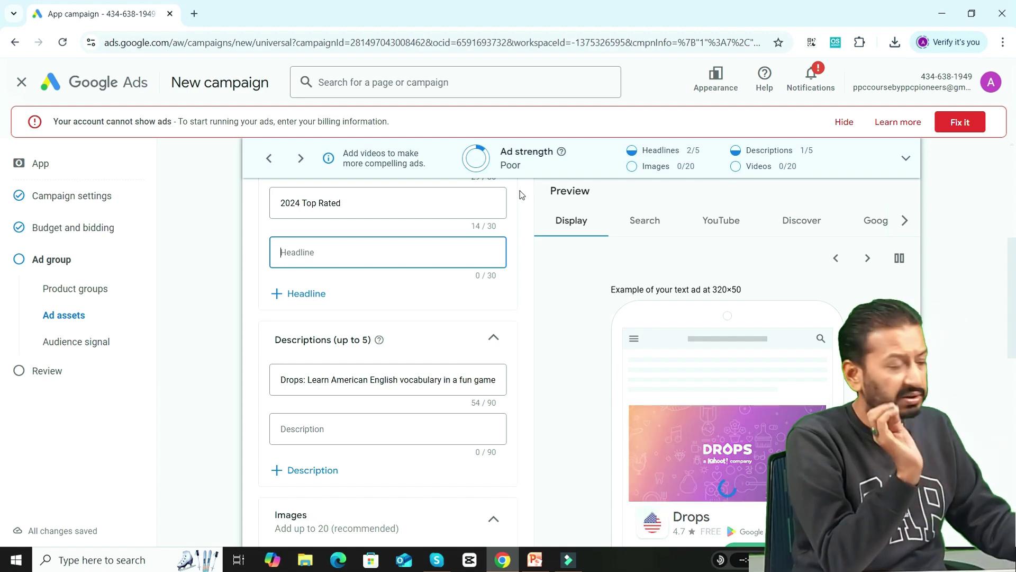
scroll(522, 195, down, 3)
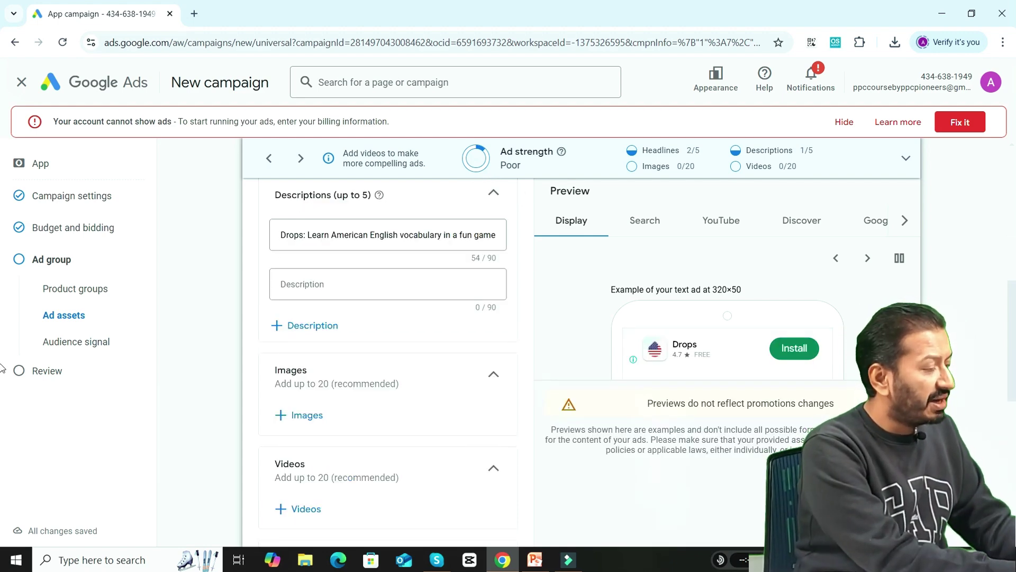
scroll(388, 359, down, 1)
click(305, 382)
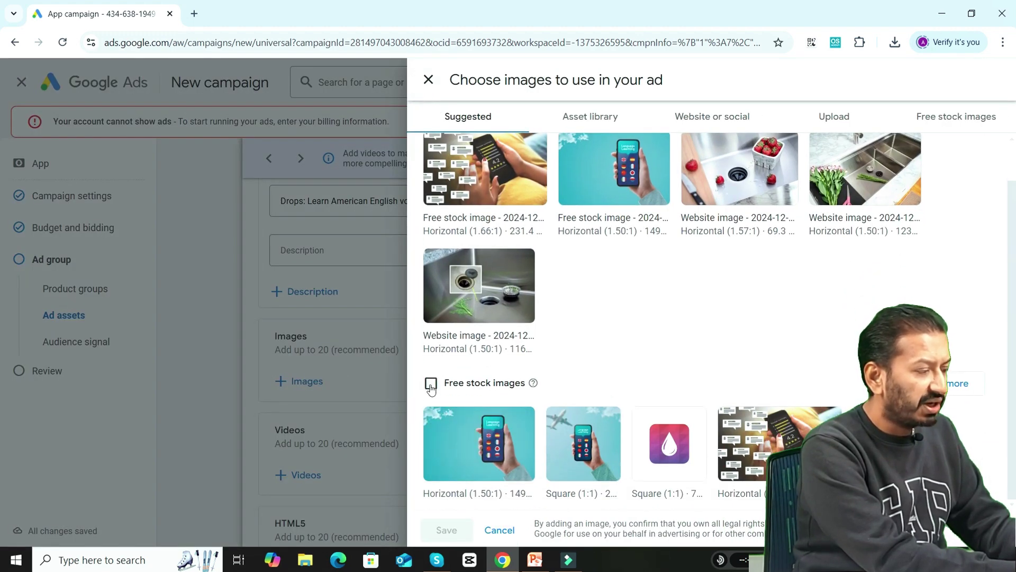
click(431, 384)
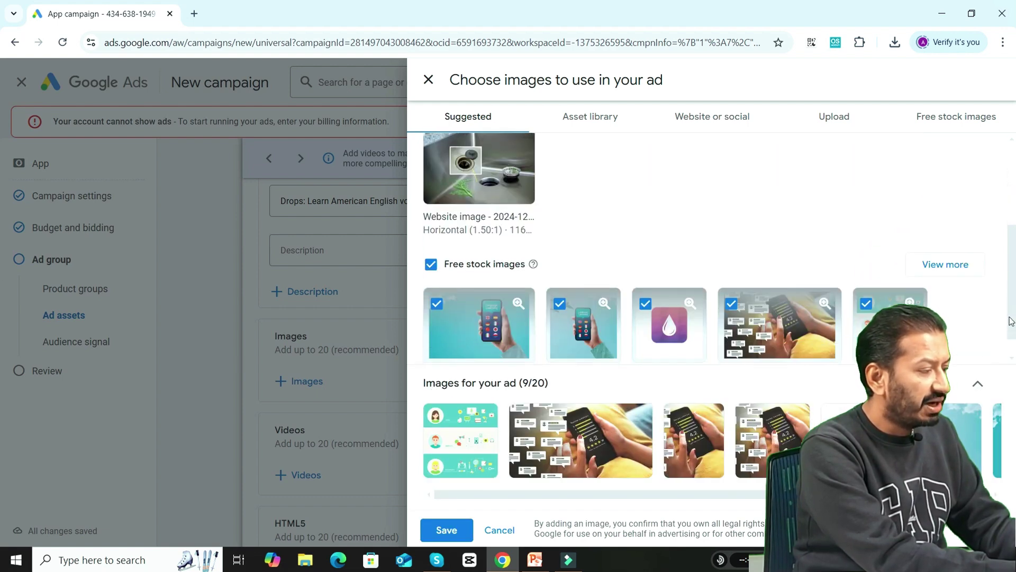
click(425, 525)
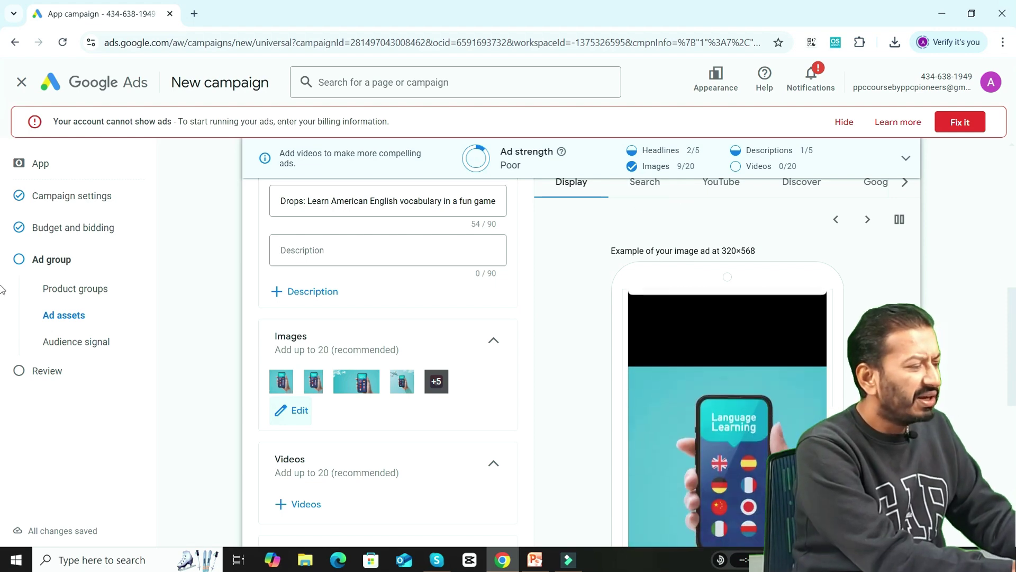
- Check the asset library for YouTube videos to use in the ad and close the video picker
scroll(1, 290, up, 6)
scroll(2, 299, down, 3)
scroll(1, 343, down, 7)
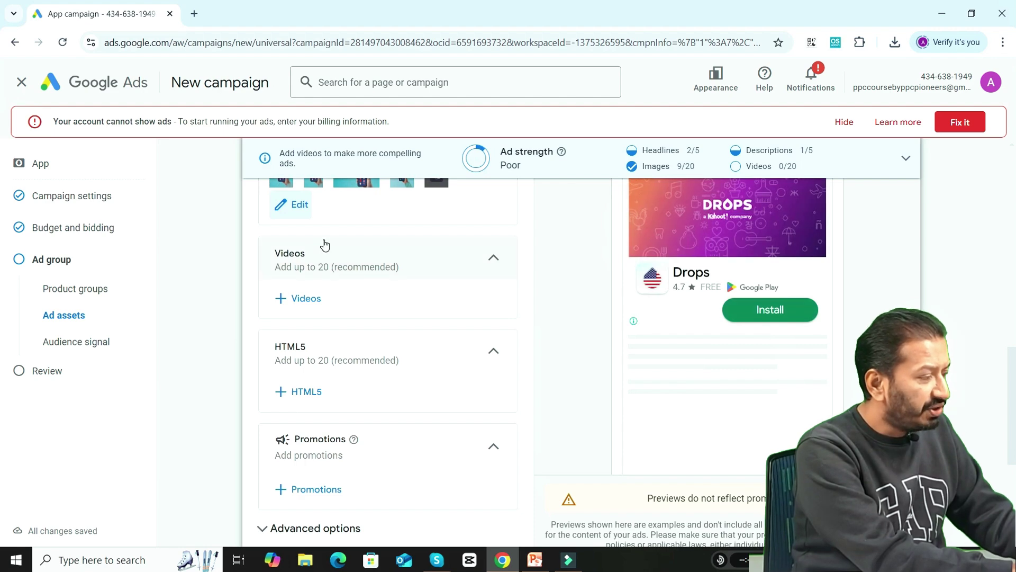
click(316, 301)
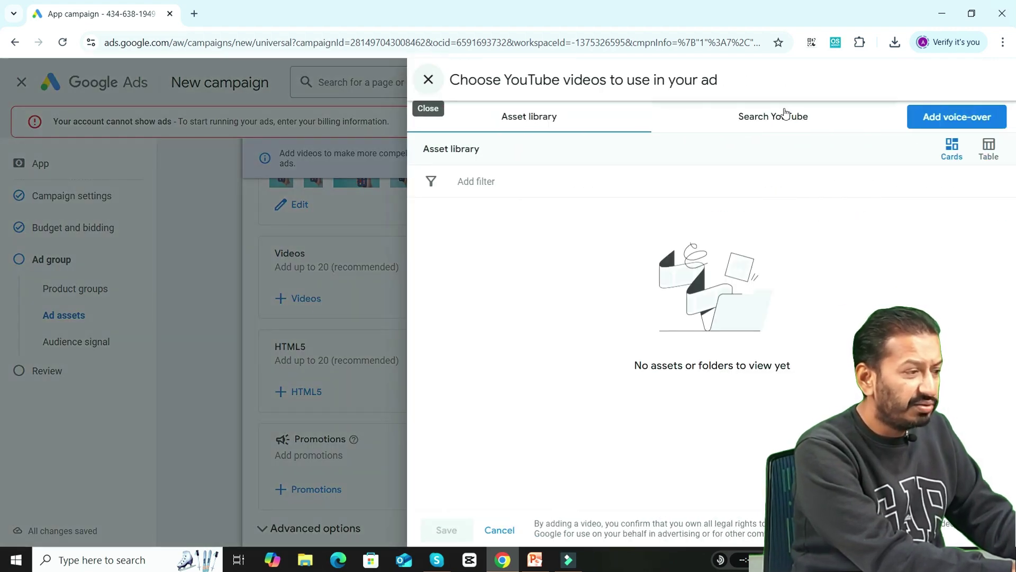
click(427, 80)
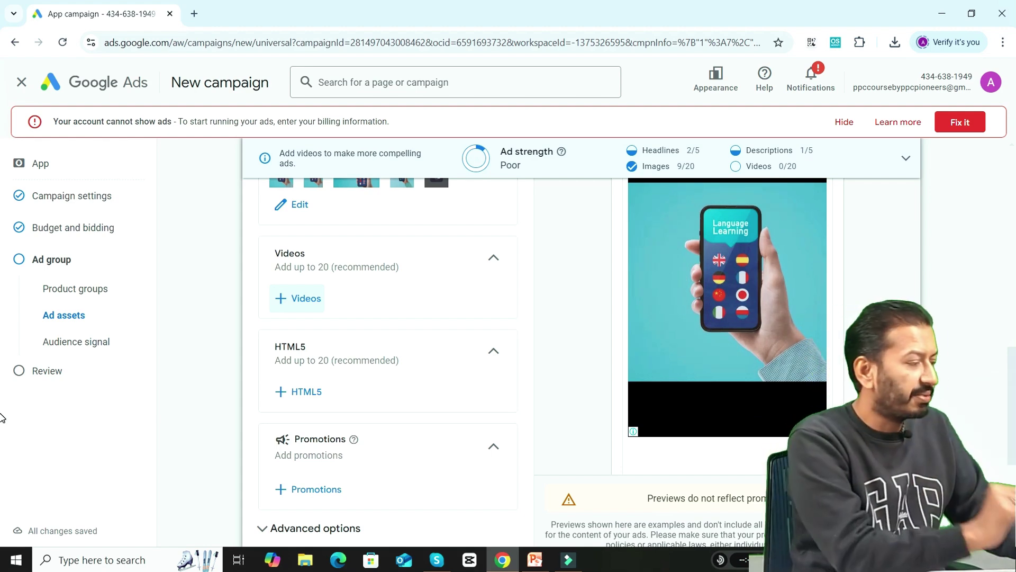
- Start a new audience signal for the ad group and name the audience "Demo Audiecne 1"
scroll(2, 418, down, 3)
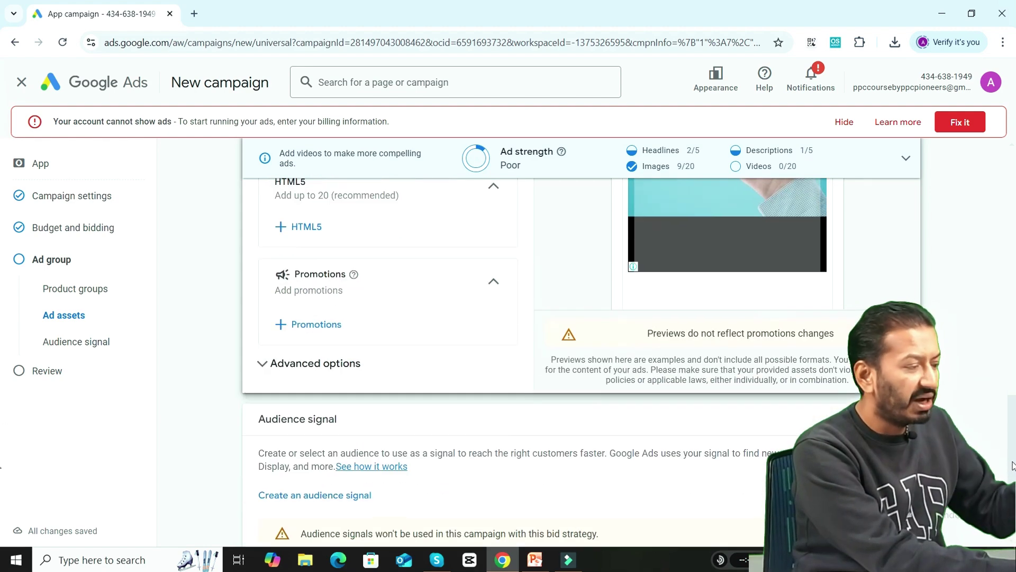
scroll(370, 347, down, 2)
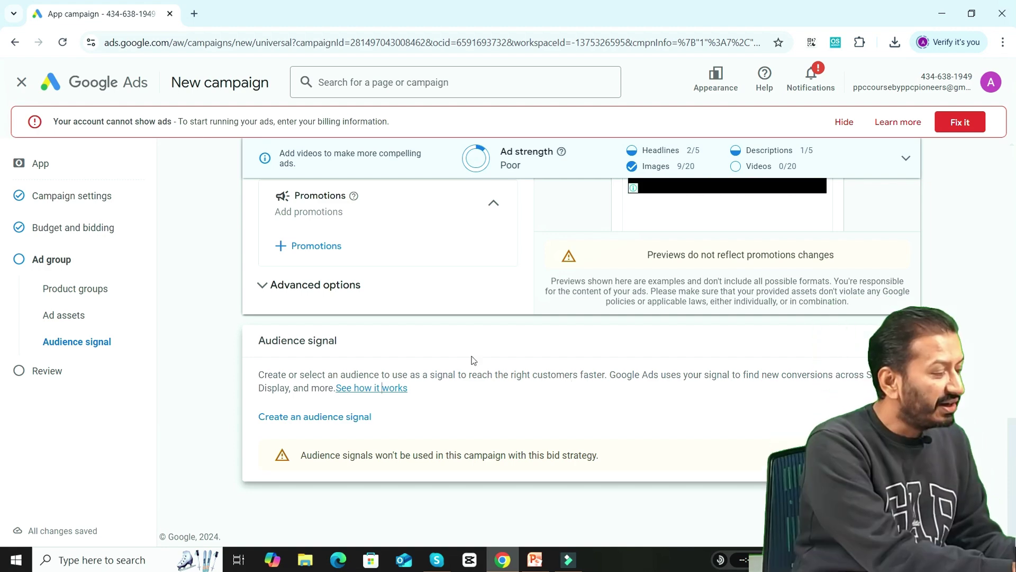
click(325, 417)
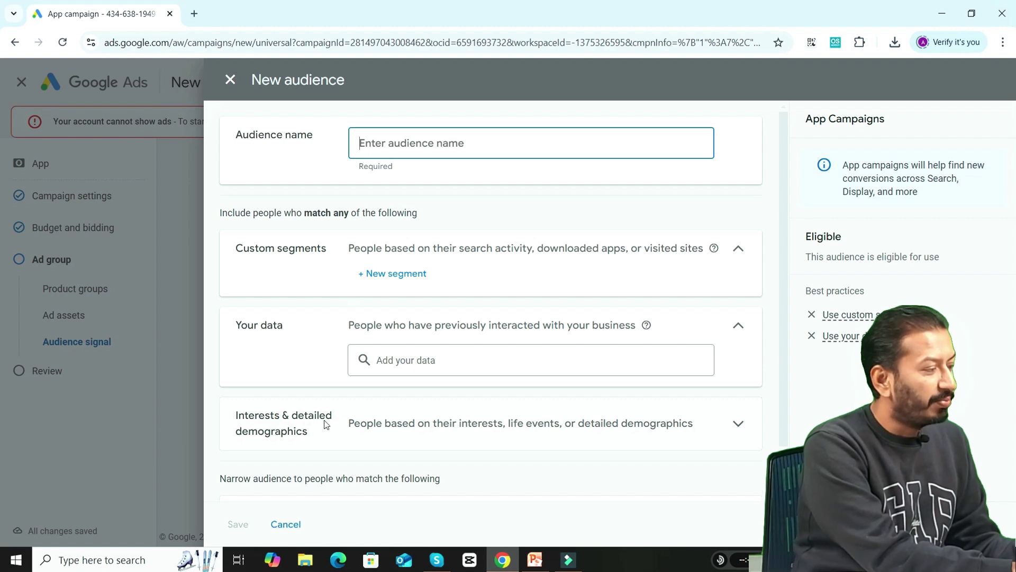
click(452, 145)
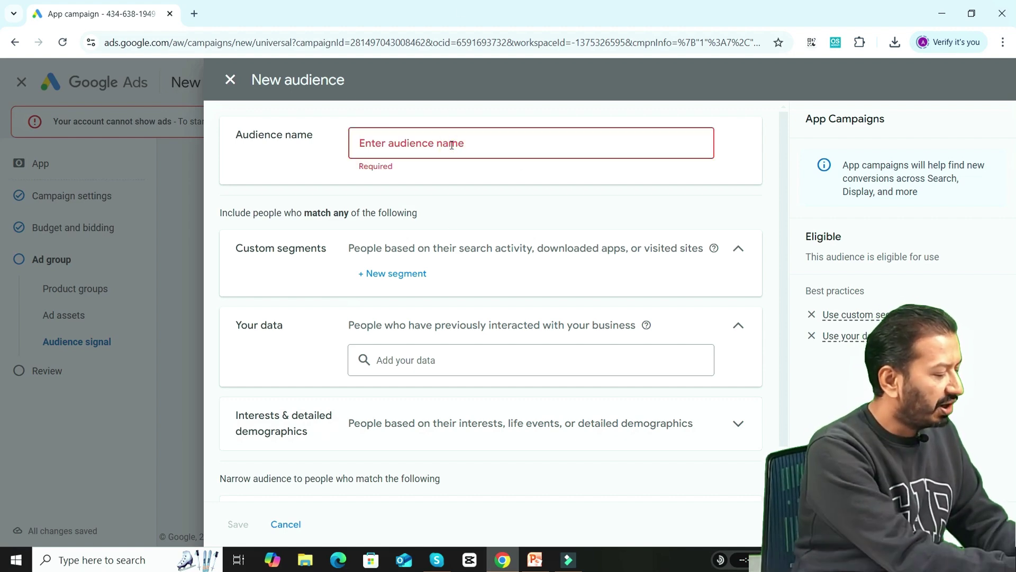
text(Demo Audiecne 1)
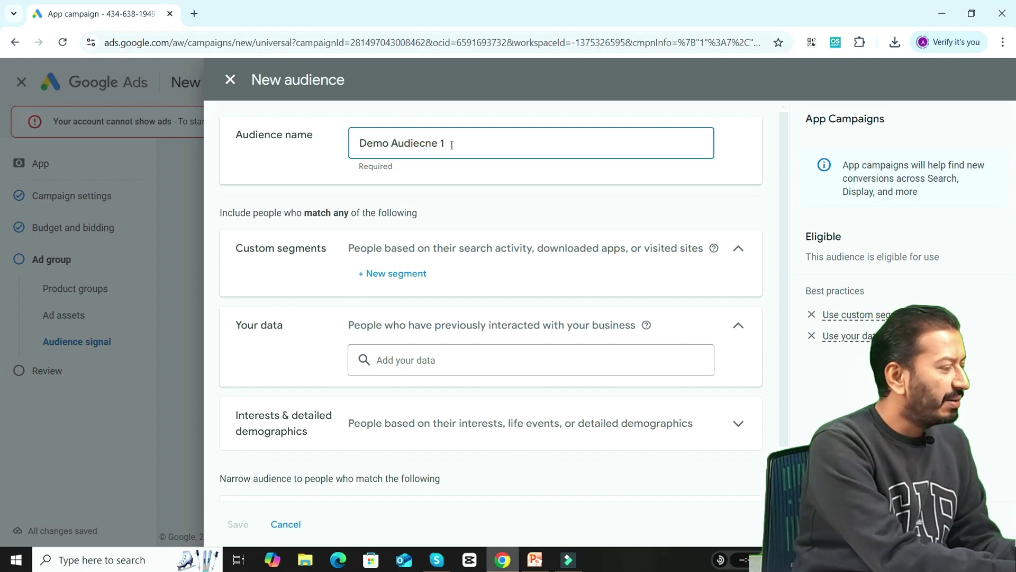
key(Tab)
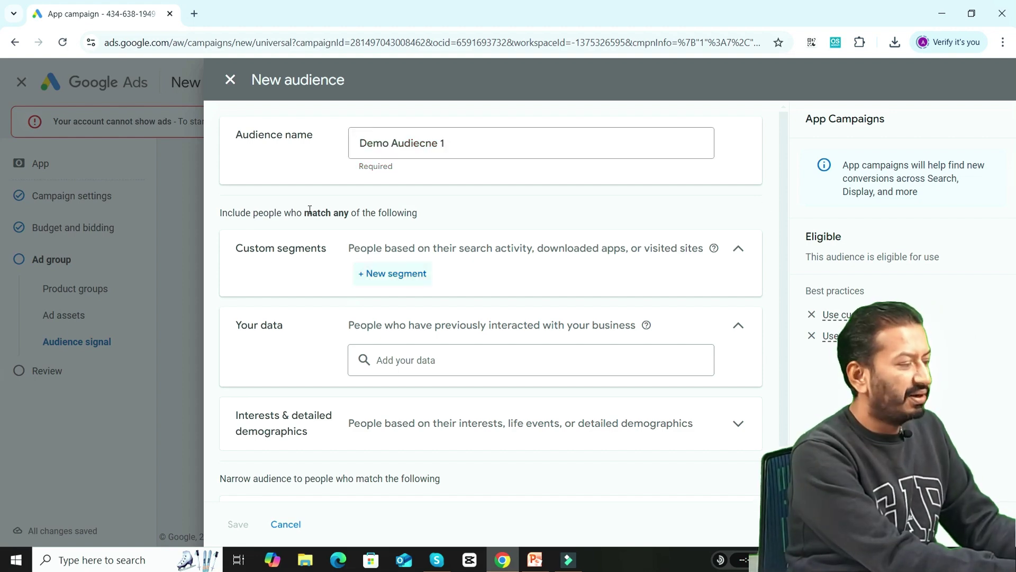
- Start a new custom segment for the audience and name it "Demo Custom 1"
click(397, 274)
click(406, 179)
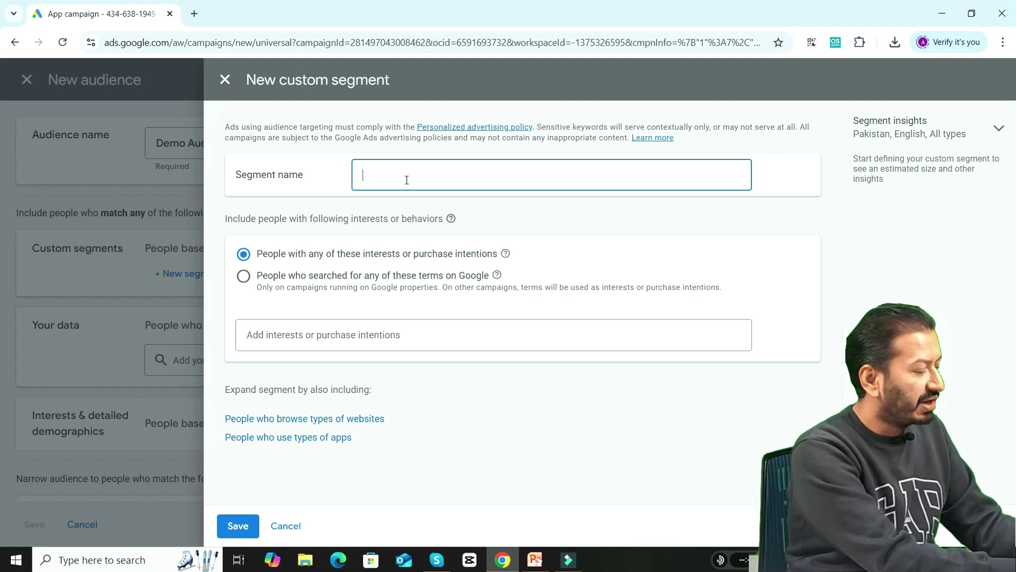
text(Demo Custom 1)
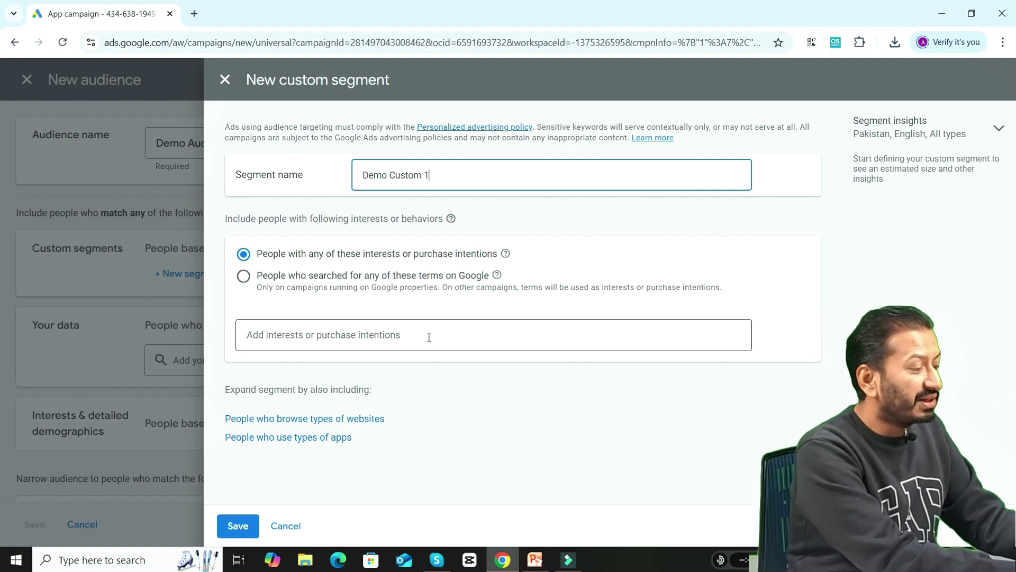
- Look up "Books" among the interests or purchase intentions and add the idea "best books for book review"
click(358, 337)
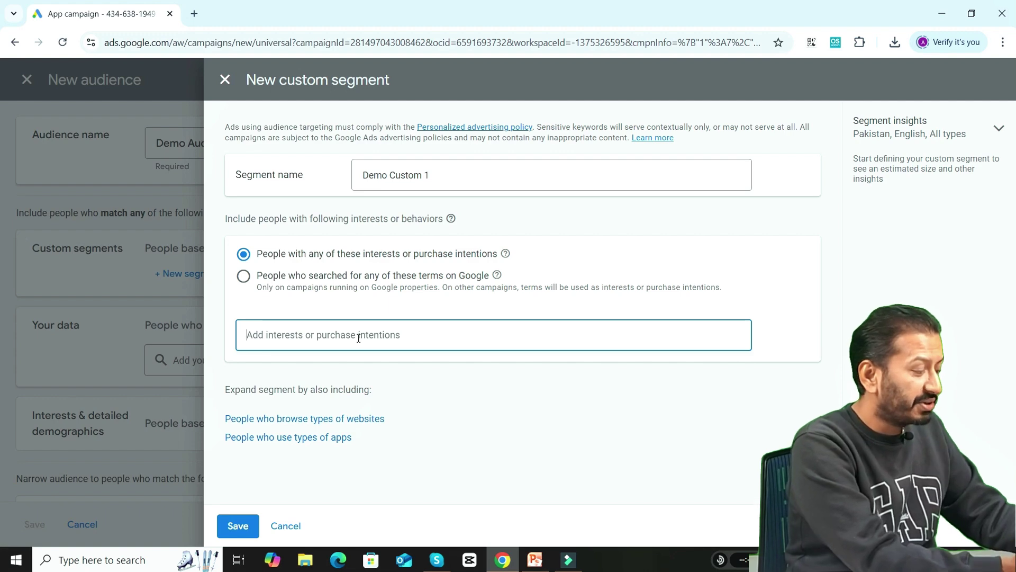
text(Books)
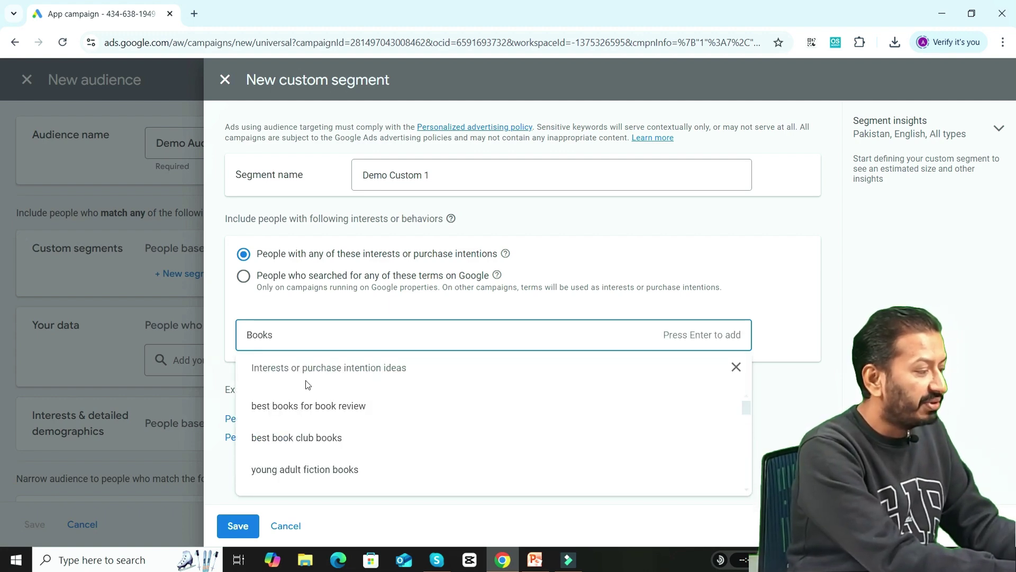
click(309, 409)
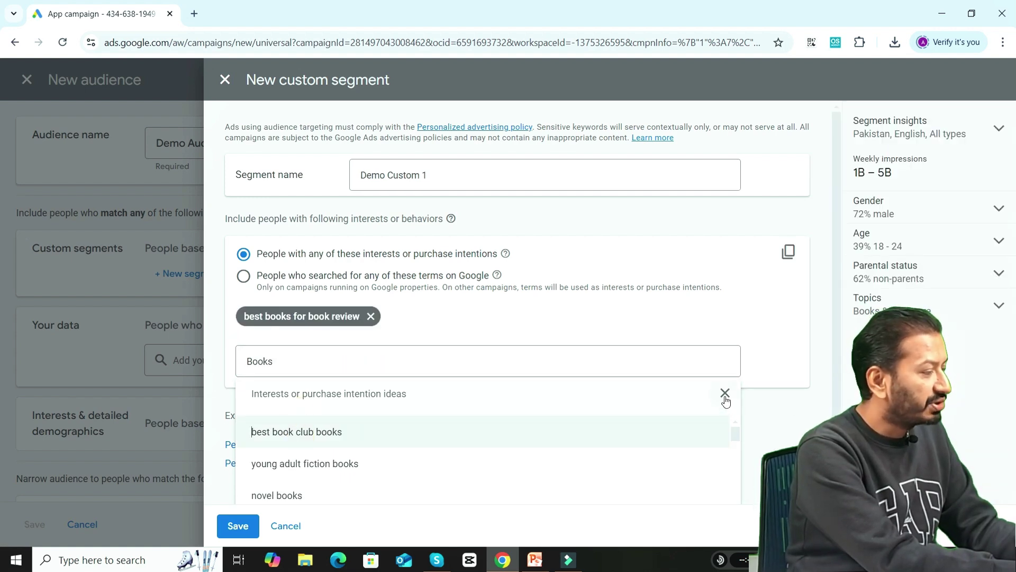
click(725, 394)
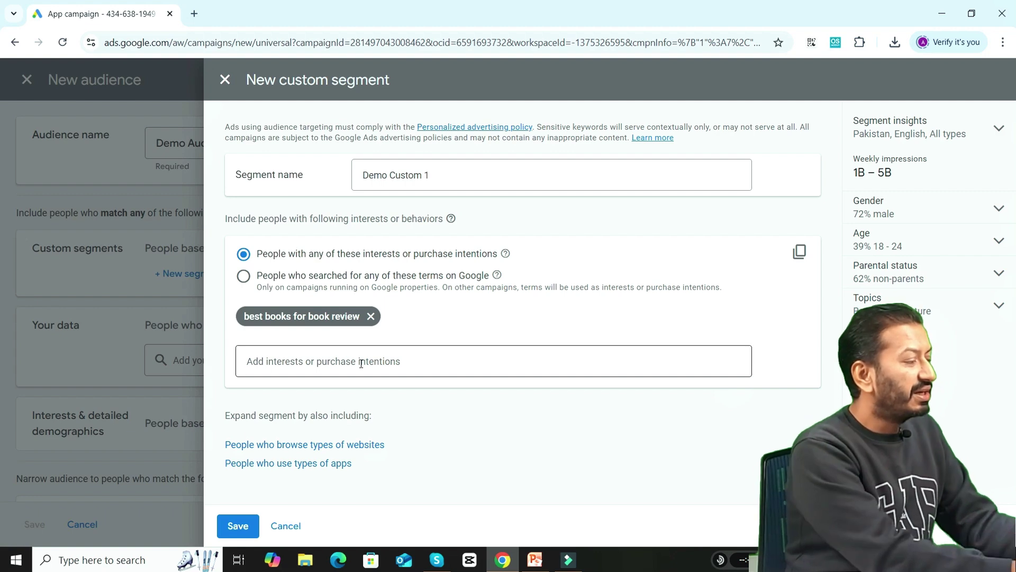
- Switch the segment to people who searched for these terms on Google and add the term "best book club books"
click(244, 275)
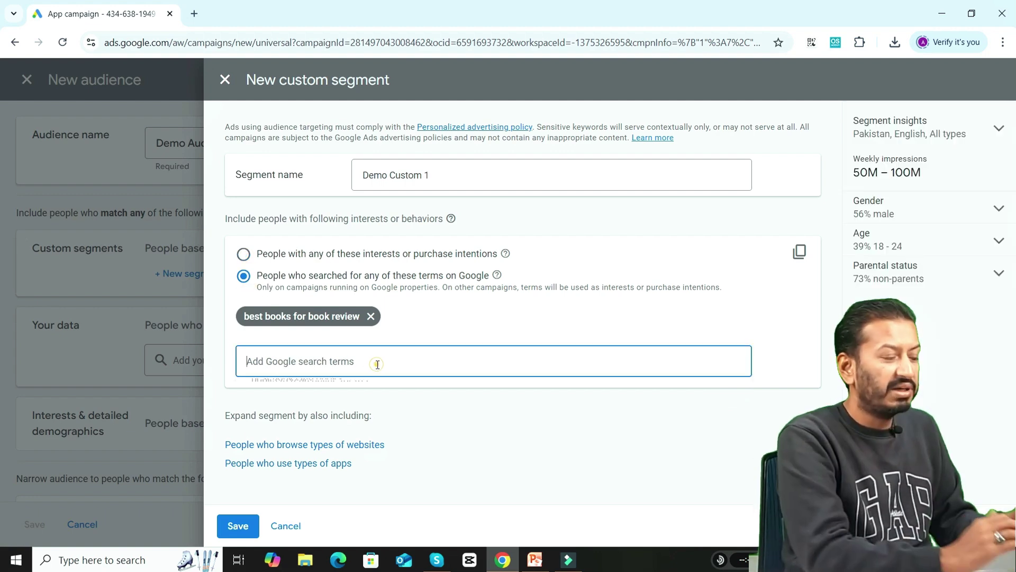
click(377, 363)
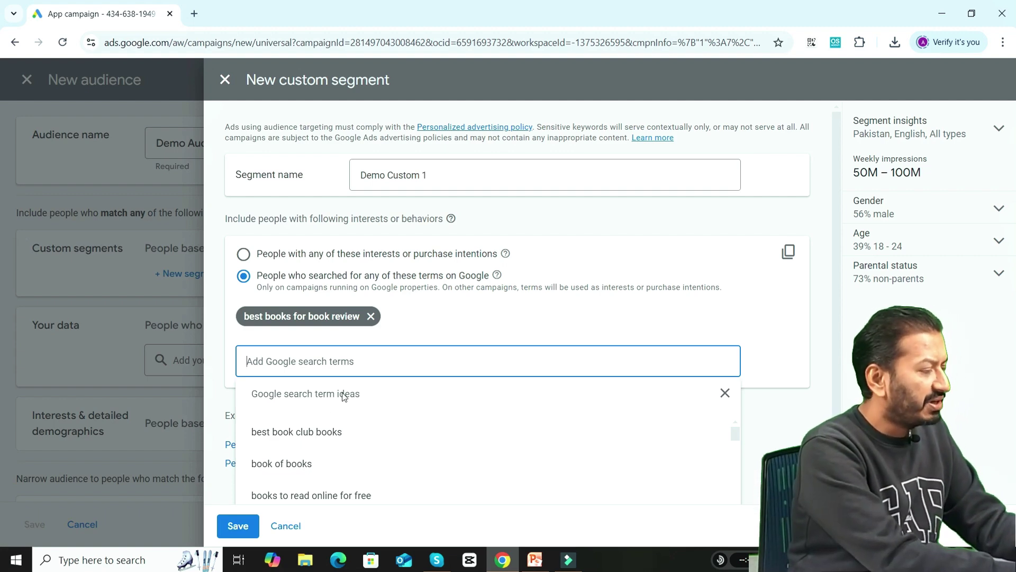
click(312, 441)
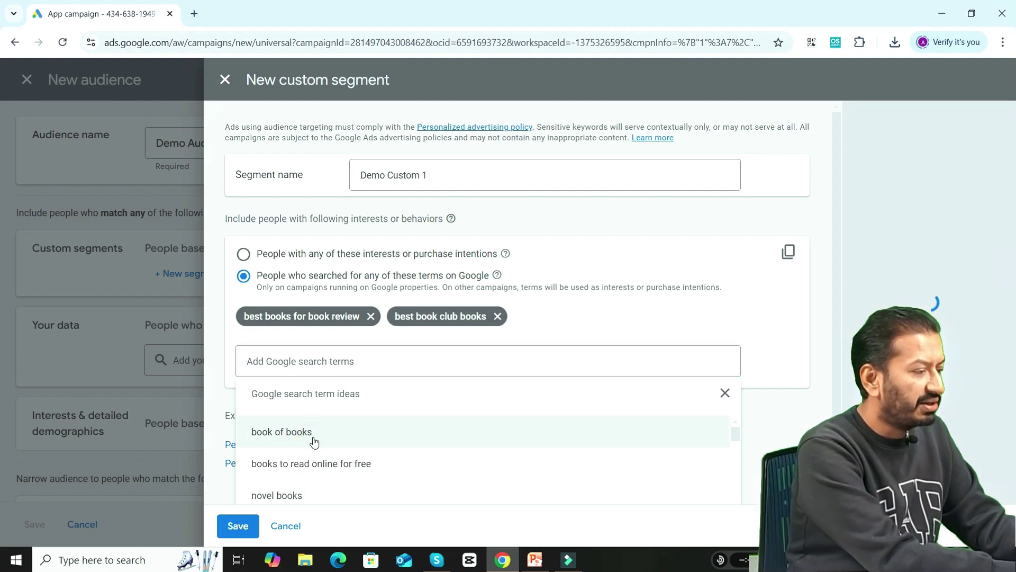
click(725, 393)
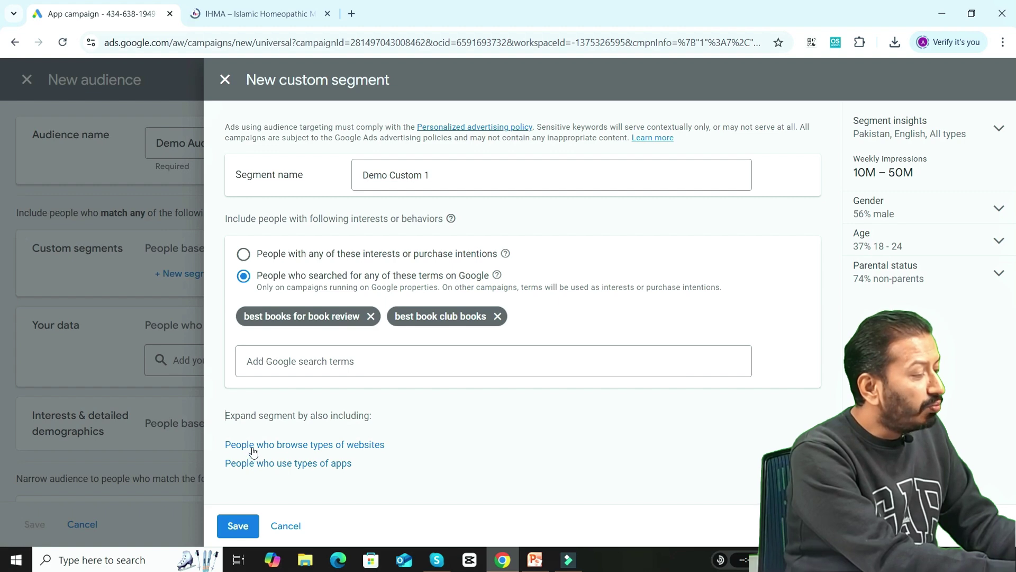
- Expand the segment to people who browse similar websites and add the URL ihma.org.pk
click(334, 446)
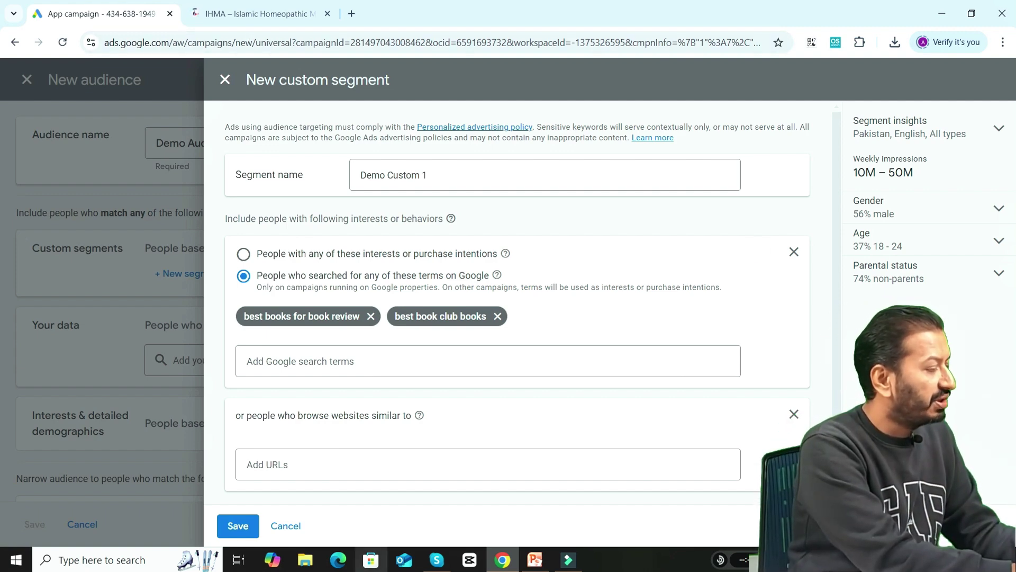
click(325, 476)
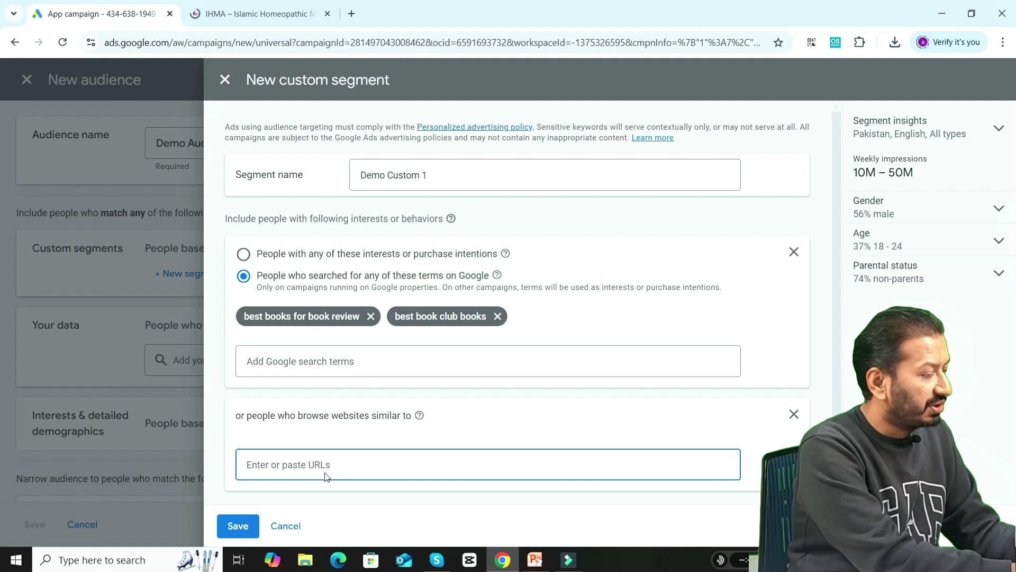
text(ihma.org.pk)
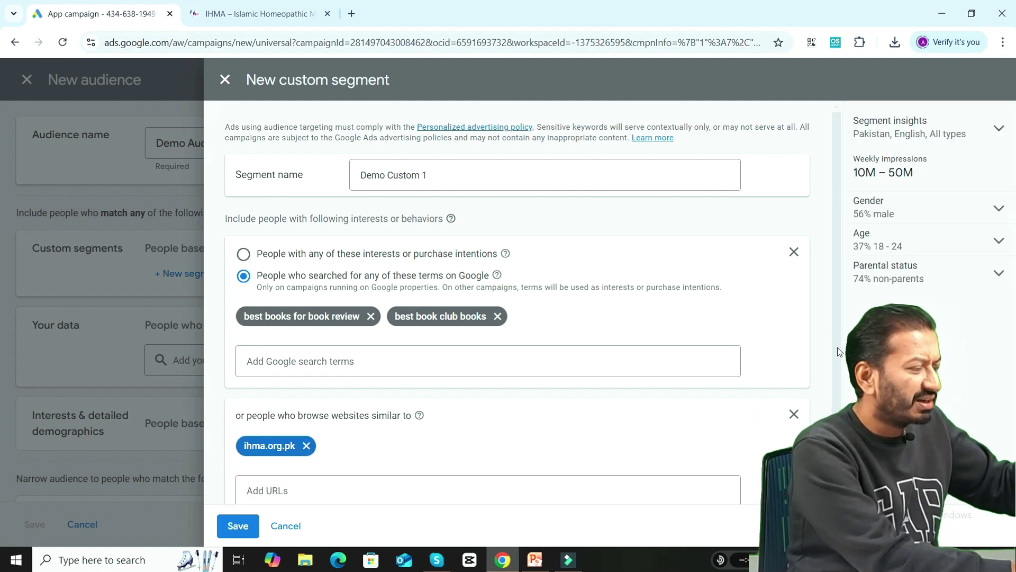
- Expand the custom segment to people who use similar apps and discard the new custom segment
scroll(842, 345, down, 2)
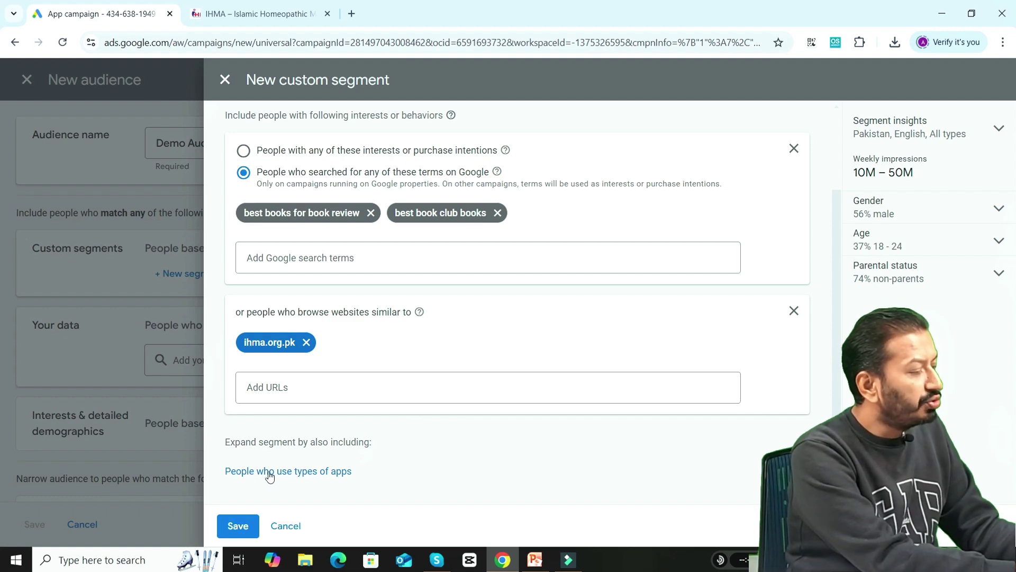
click(302, 472)
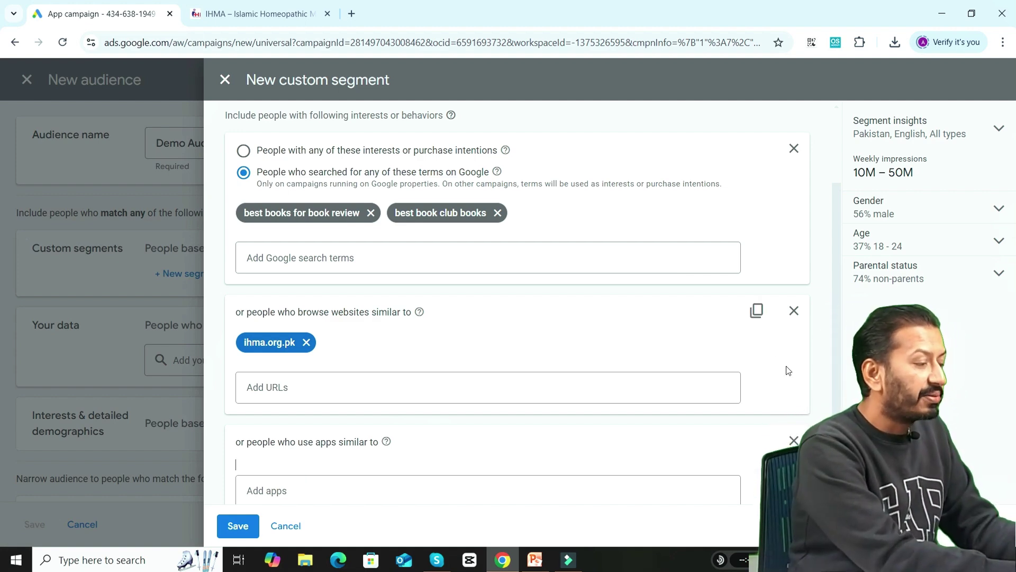
scroll(842, 405, down, 1)
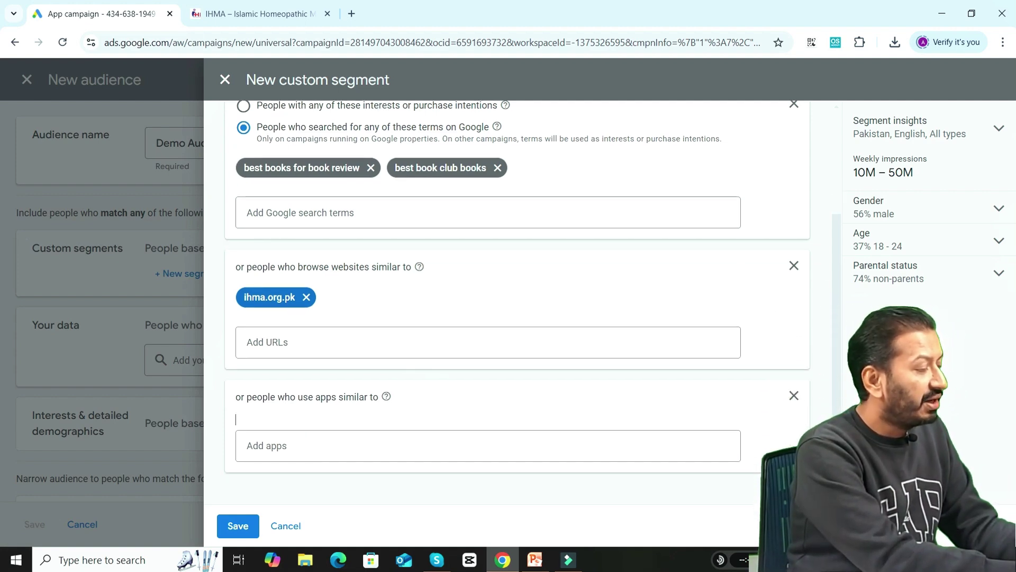
click(302, 459)
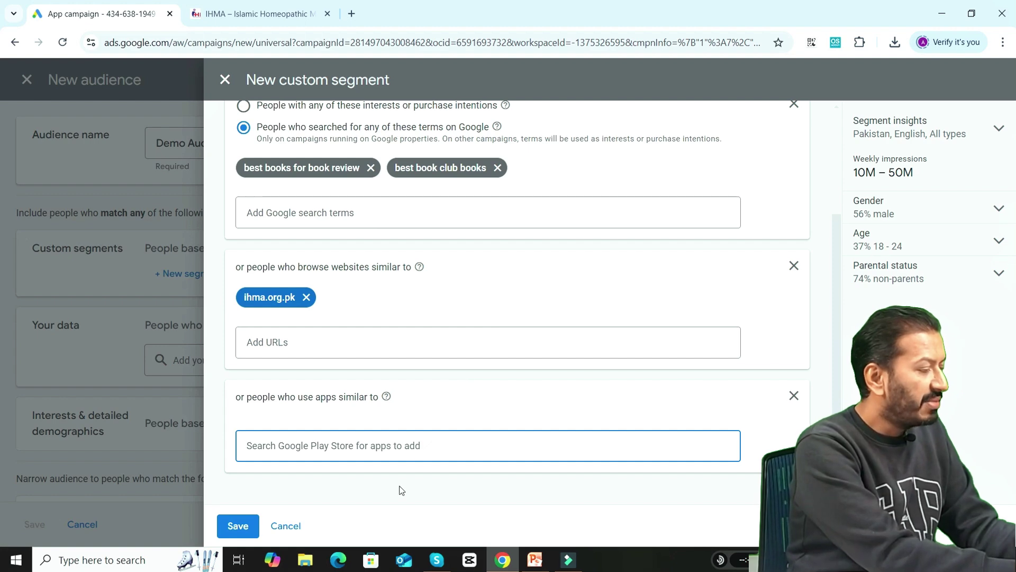
click(286, 526)
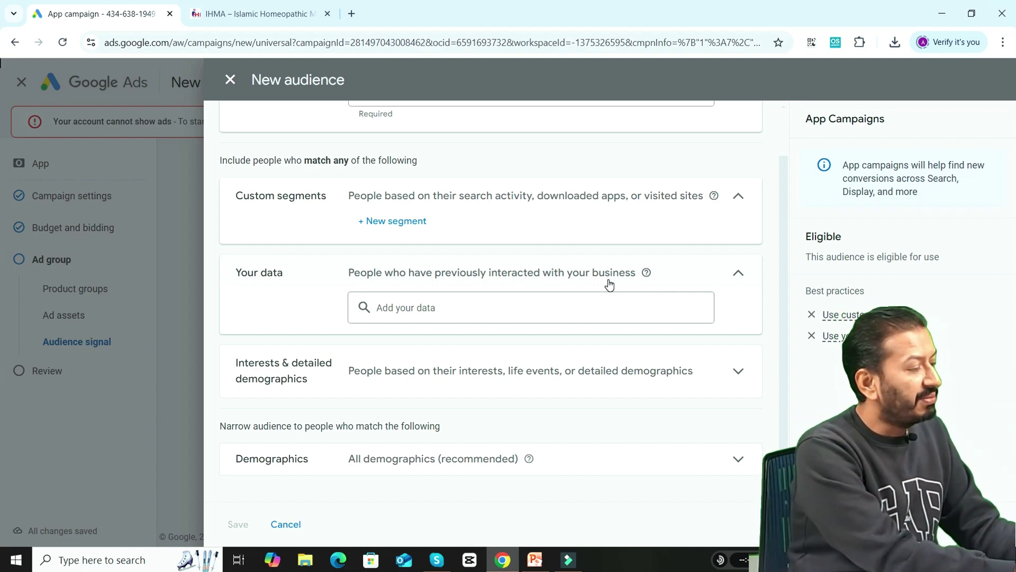
- Browse the existing segments for Your data and review the segment types offered for a new one
click(391, 307)
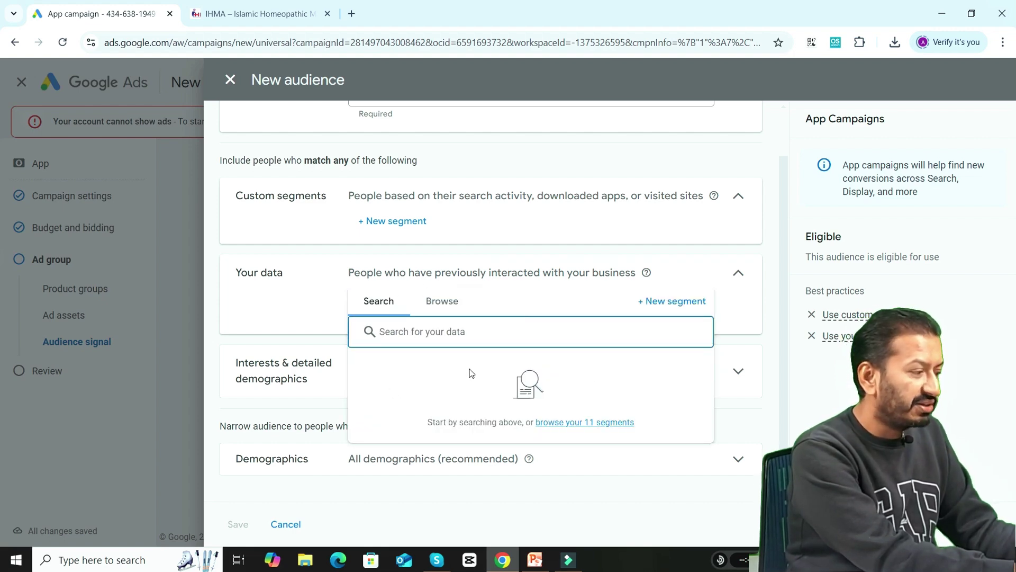
click(451, 303)
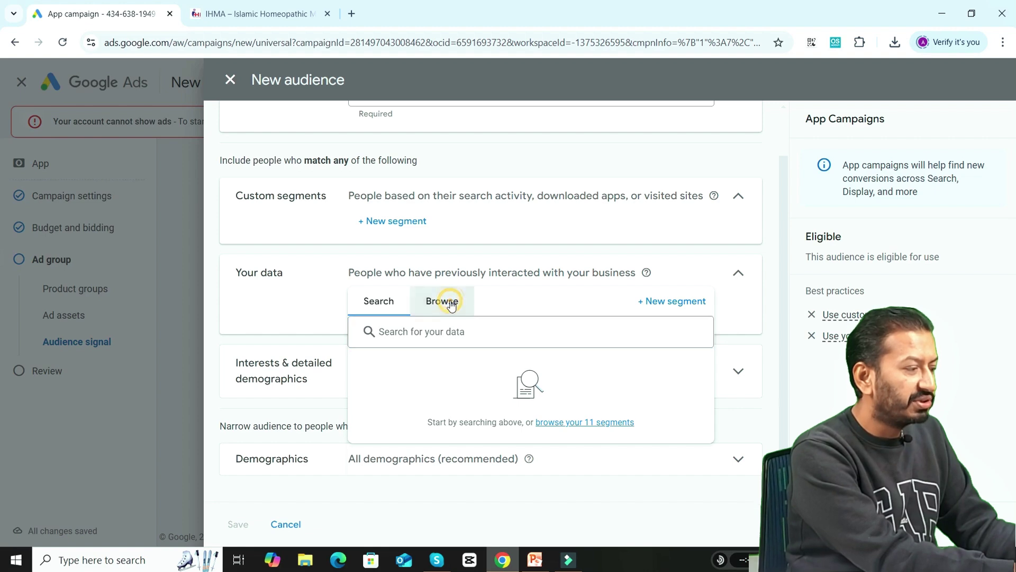
mouse_move(708, 350)
mouse_down()
mouse_move(706, 446)
mouse_move(707, 369)
mouse_up()
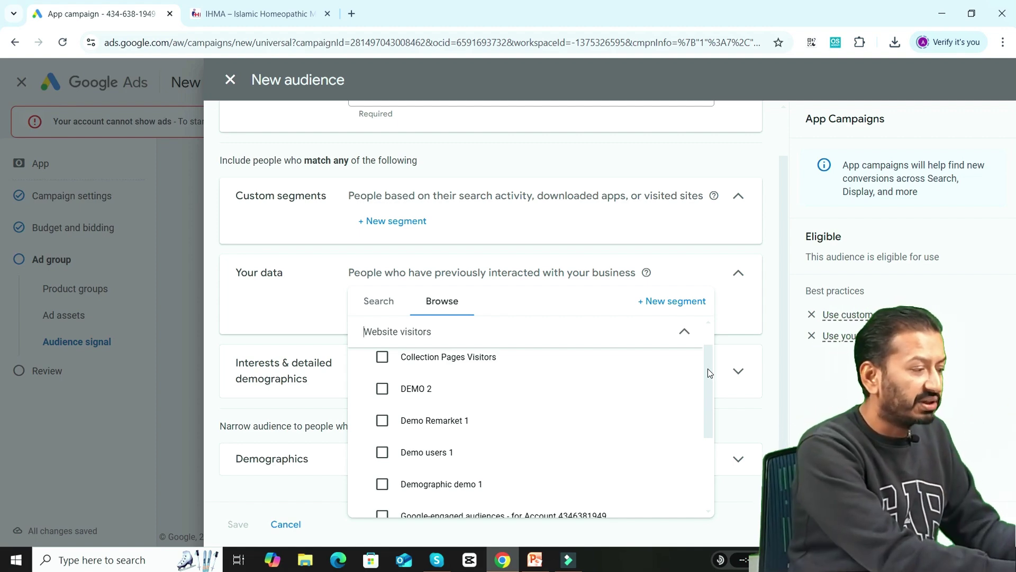
click(754, 296)
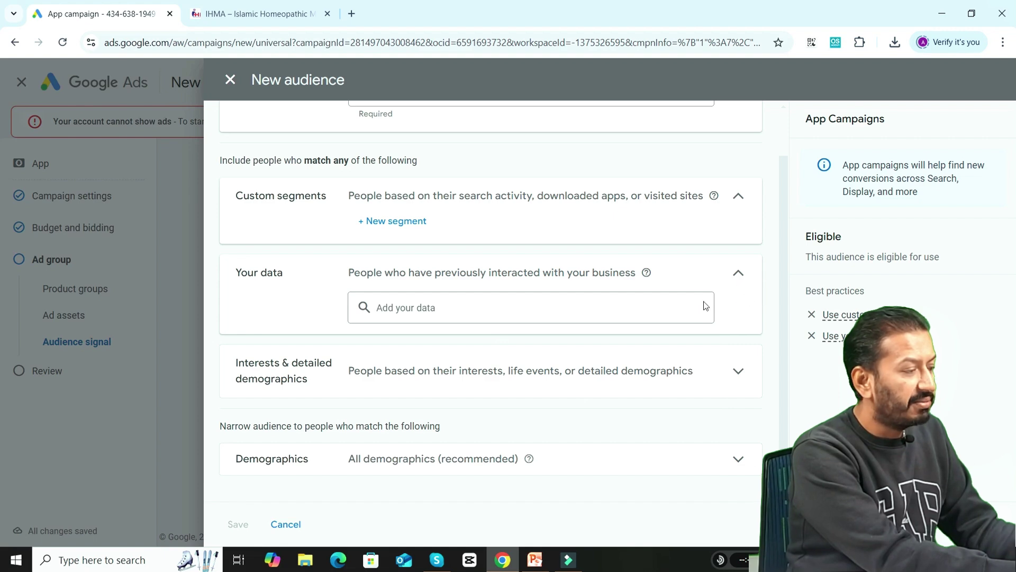
click(425, 306)
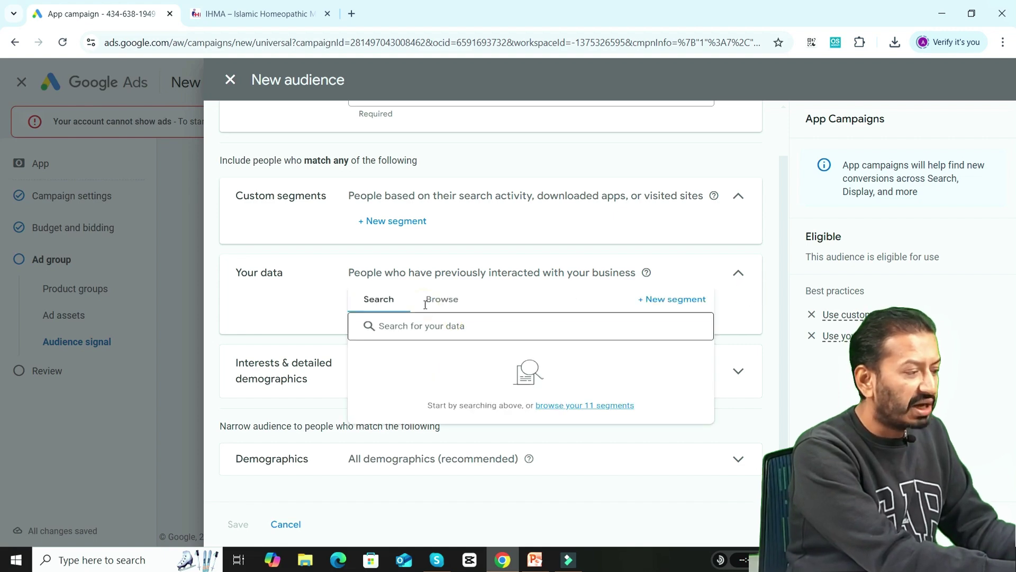
click(655, 299)
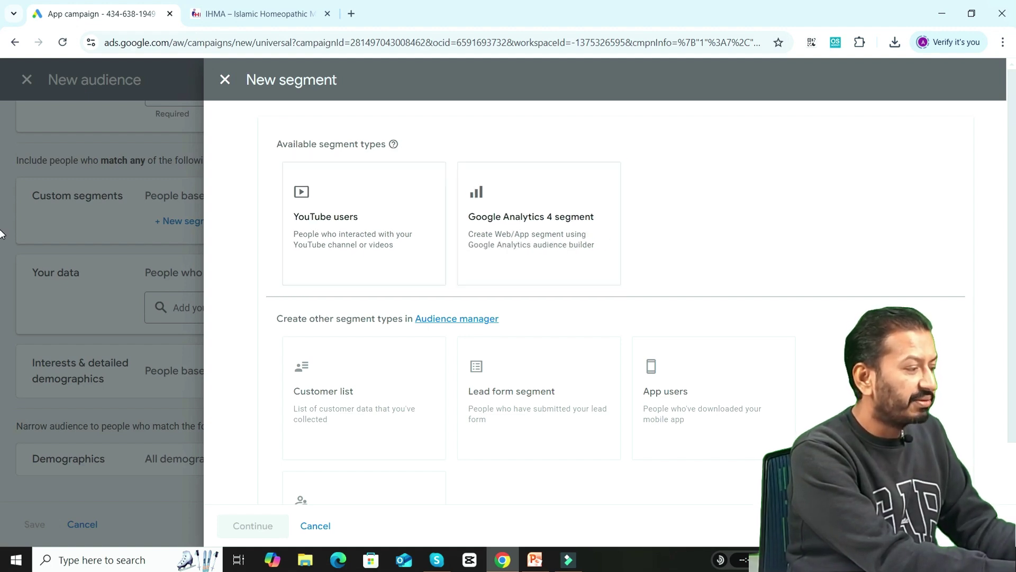
scroll(477, 222, down, 1)
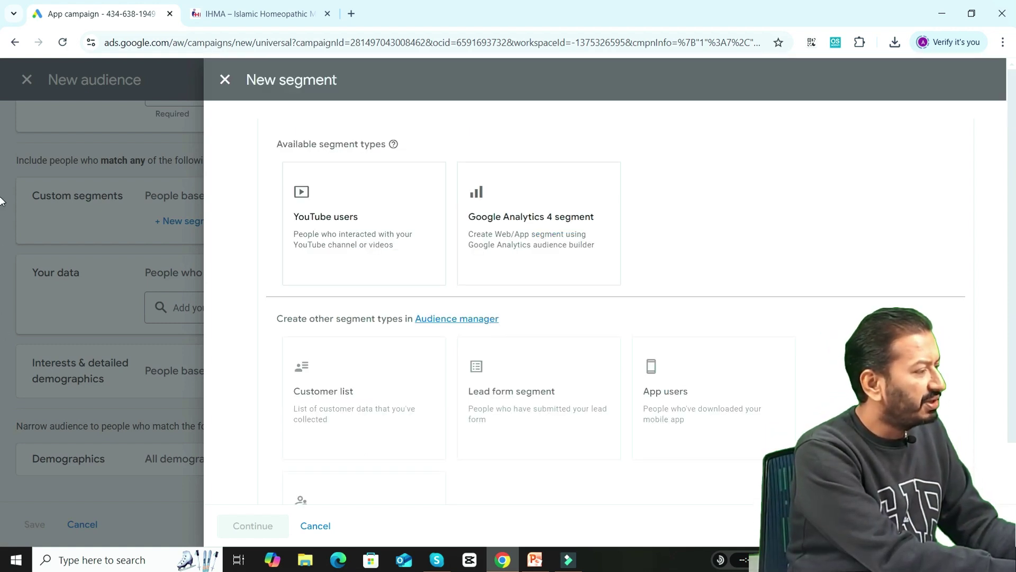
click(230, 84)
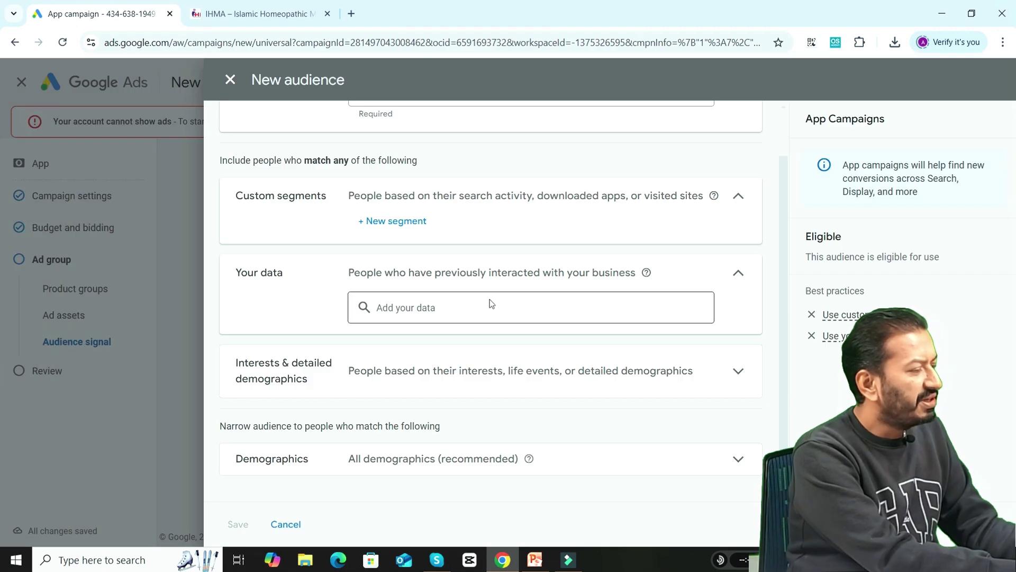
- Add the website visitors segment "DEMO 2" to the audience's Your data
click(480, 309)
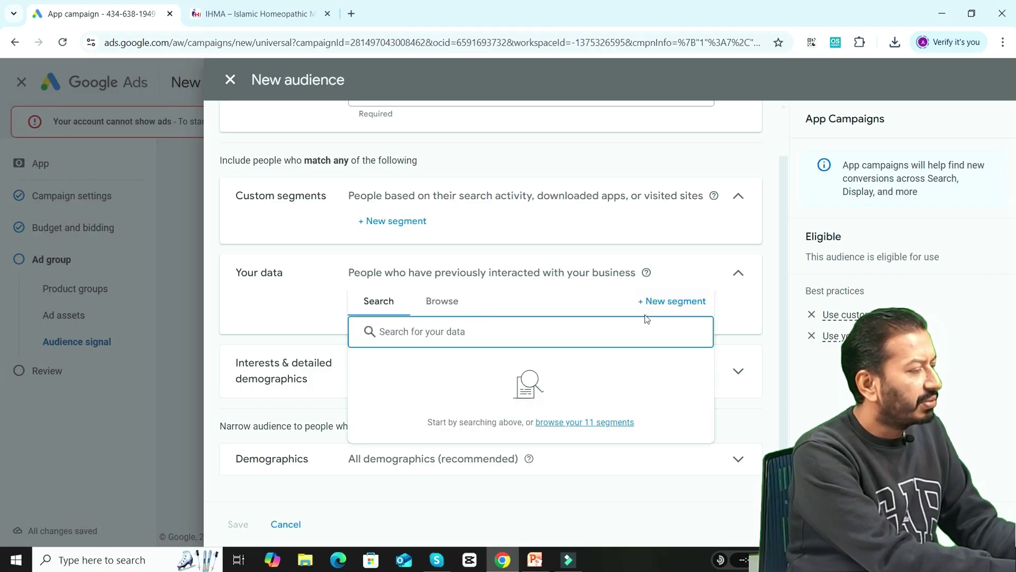
click(441, 301)
click(381, 428)
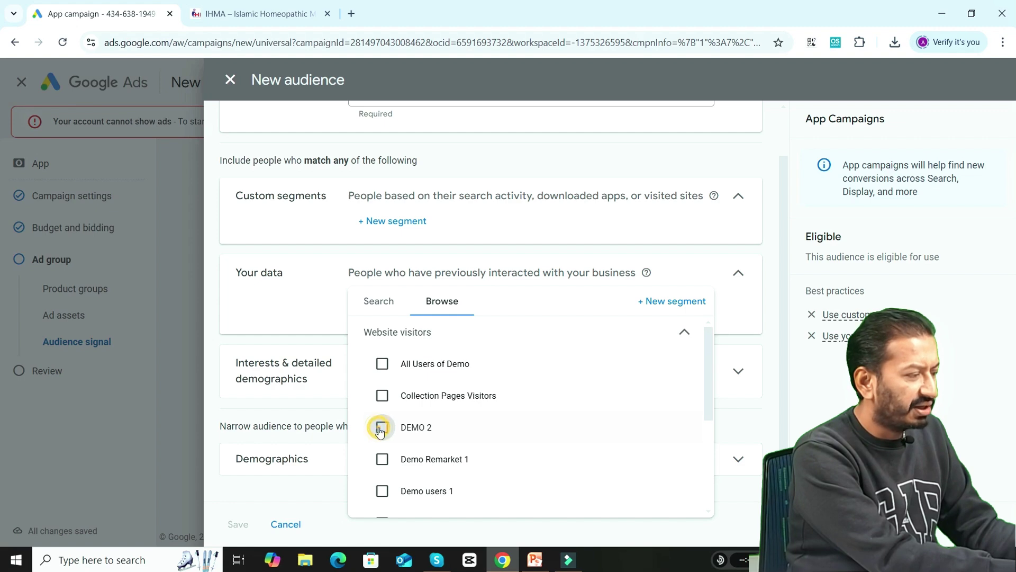
click(732, 287)
- Add the in-market segments Business Services and Consumer Electronics to the audience's interests and detailed demographics
scroll(785, 381, down, 1)
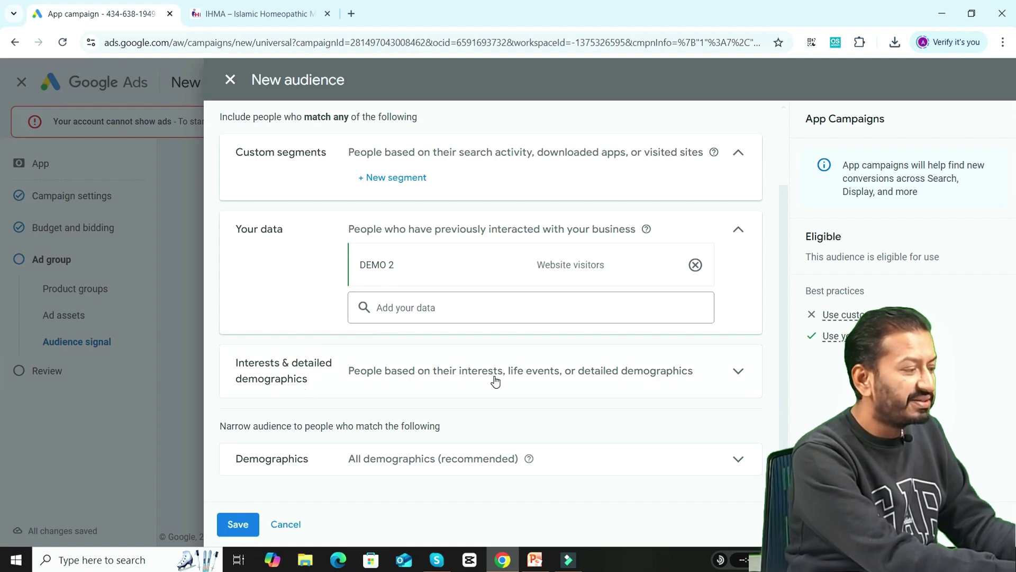
click(739, 371)
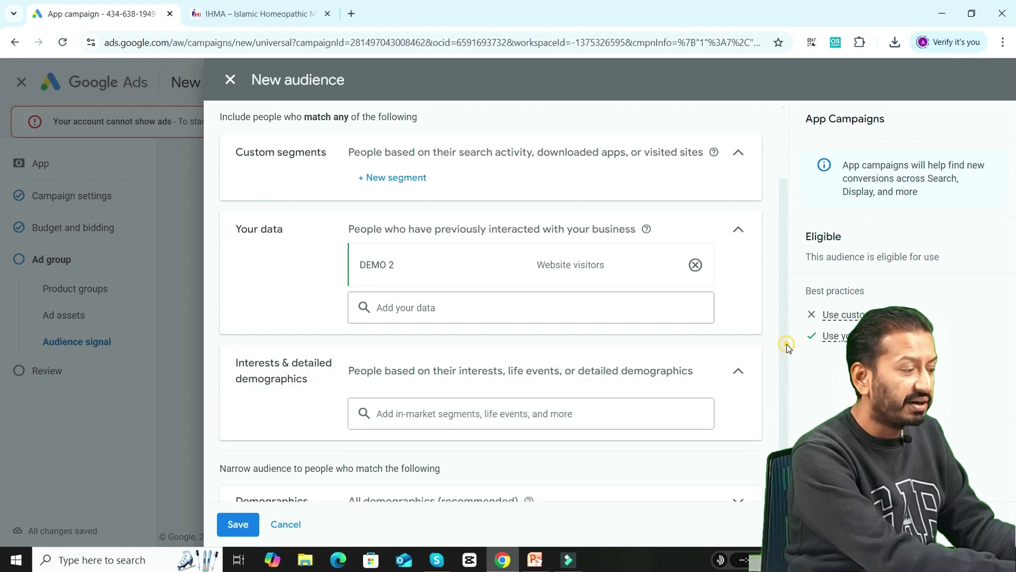
scroll(782, 365, down, 1)
click(396, 371)
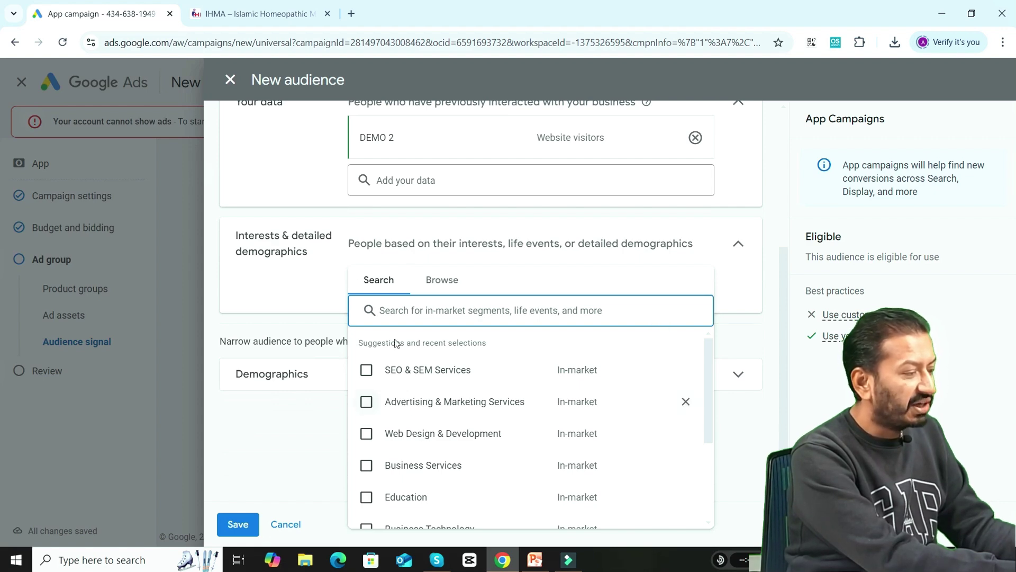
click(445, 277)
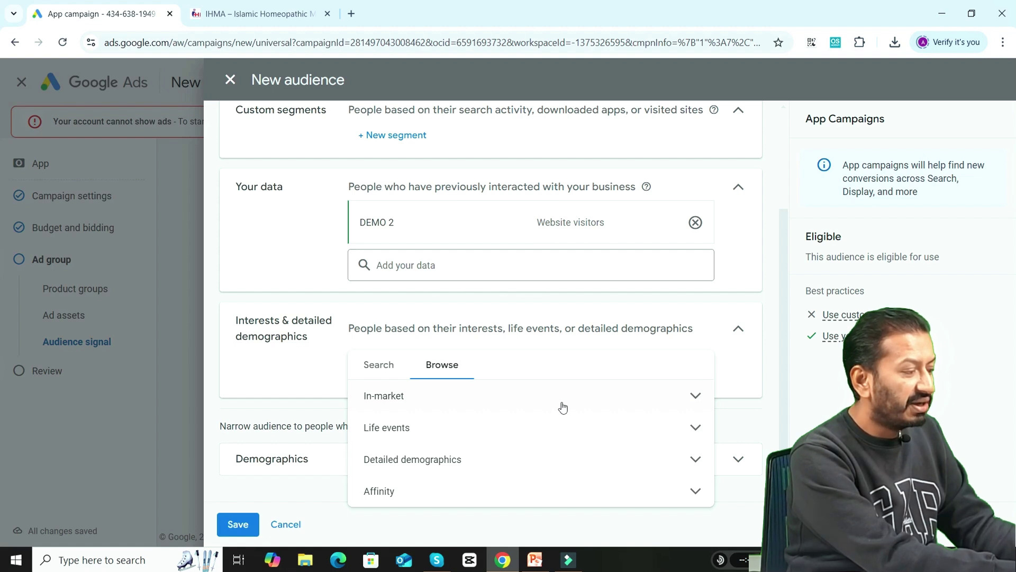
click(694, 396)
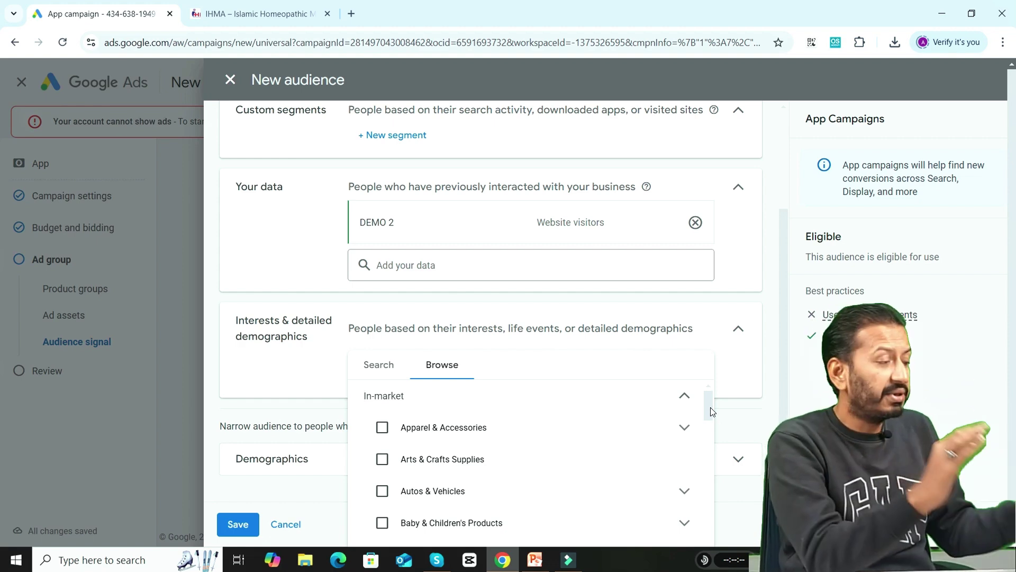
drag(710, 408, 711, 426)
click(382, 488)
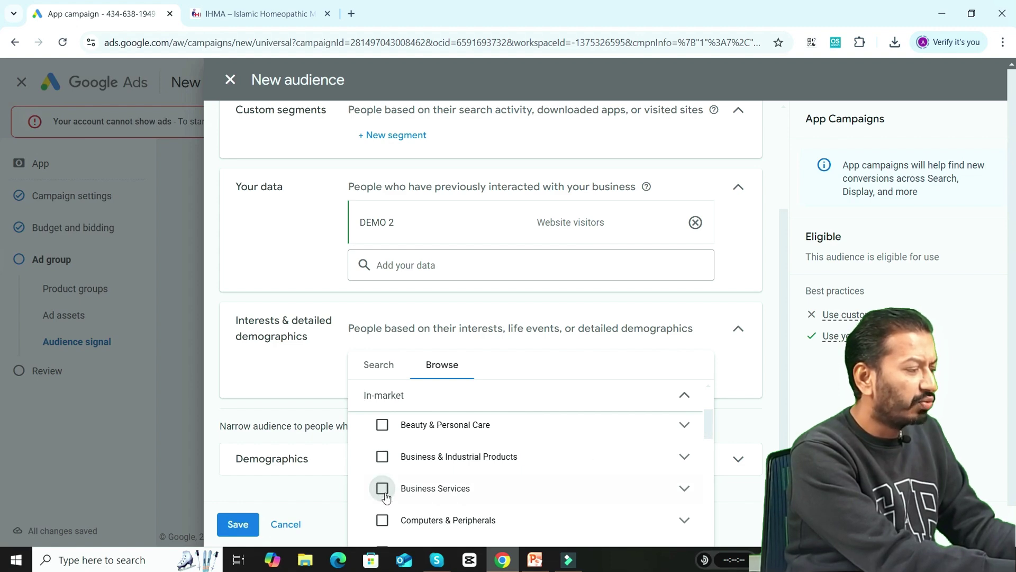
click(381, 506)
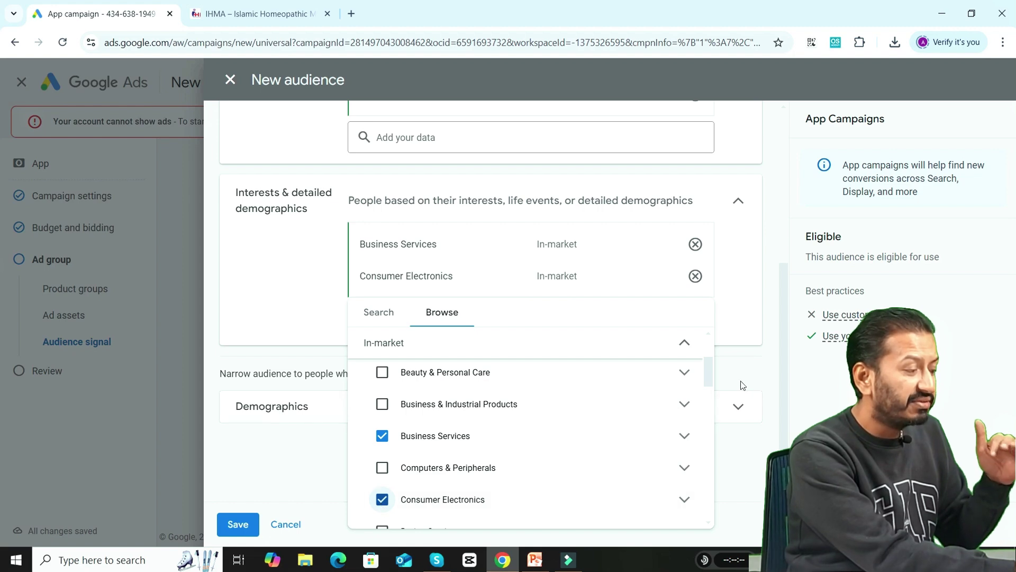
- Include the Education in-market segment in the audience's interests
drag(710, 380, 707, 397)
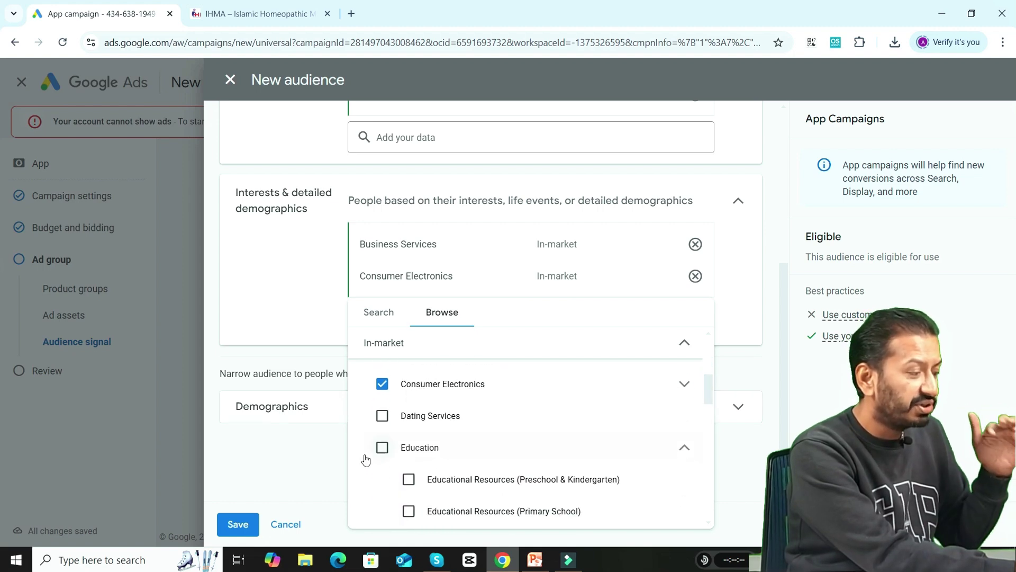
click(382, 447)
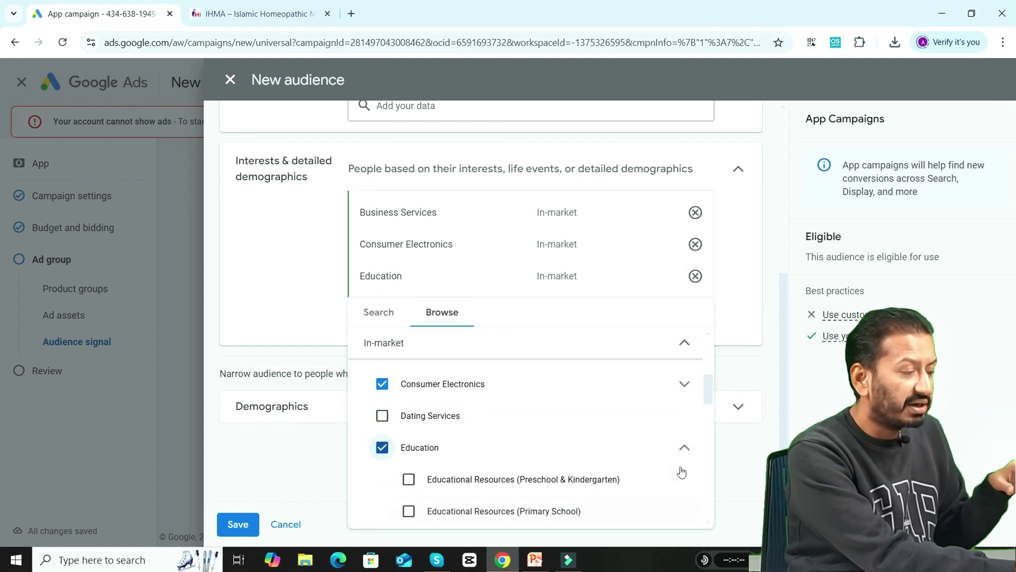
drag(709, 389, 709, 363)
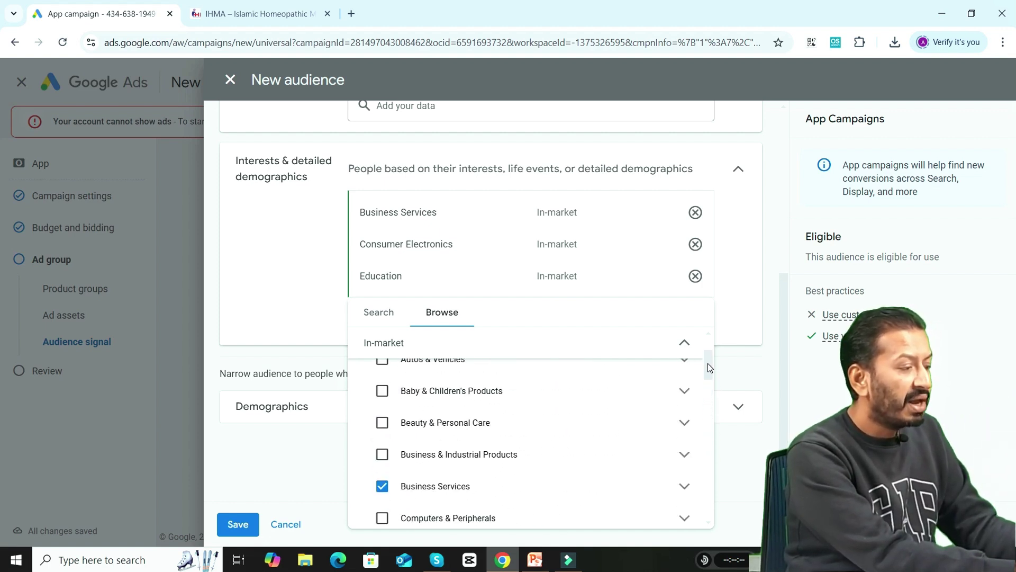
click(685, 344)
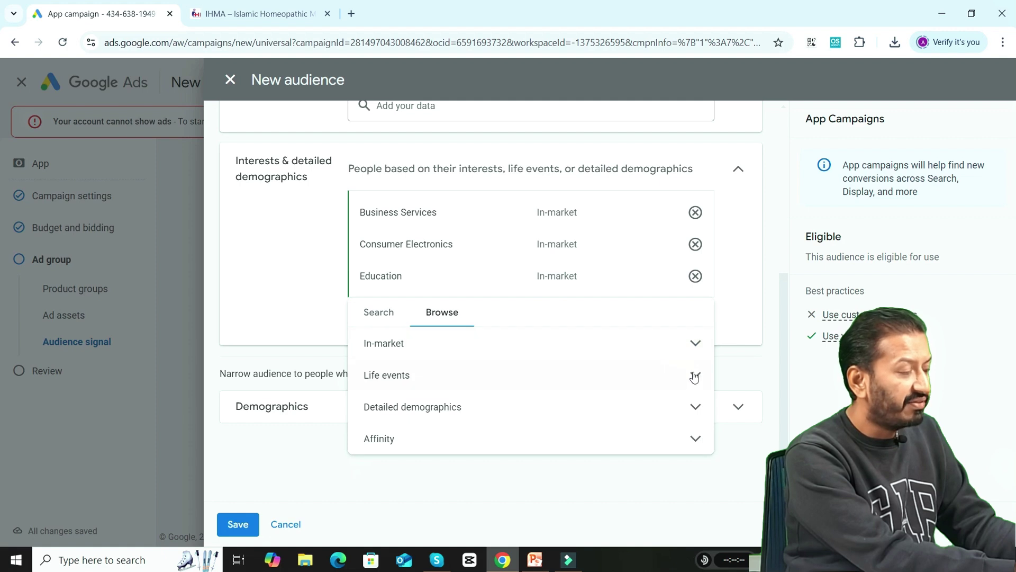
- Examine the interest options under Life events, including Marriage, and those under Detailed demographics and Affinity
click(695, 376)
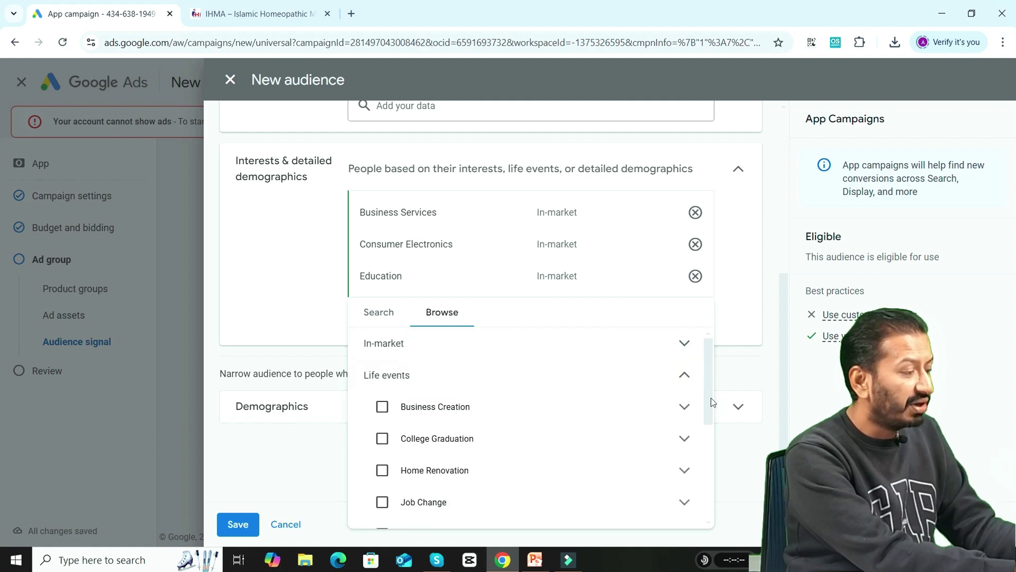
drag(705, 397, 707, 449)
click(681, 416)
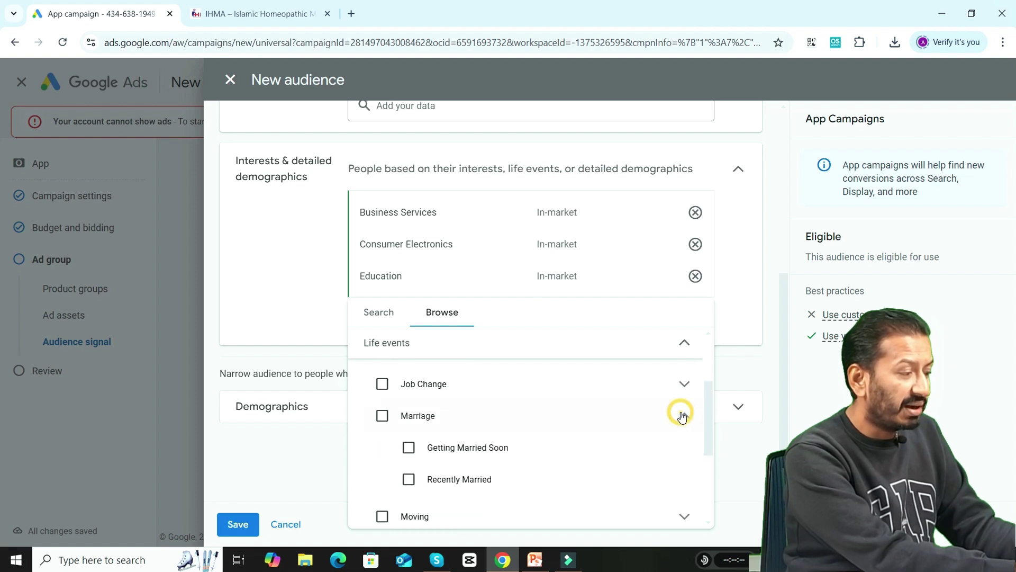
mouse_move(535, 479)
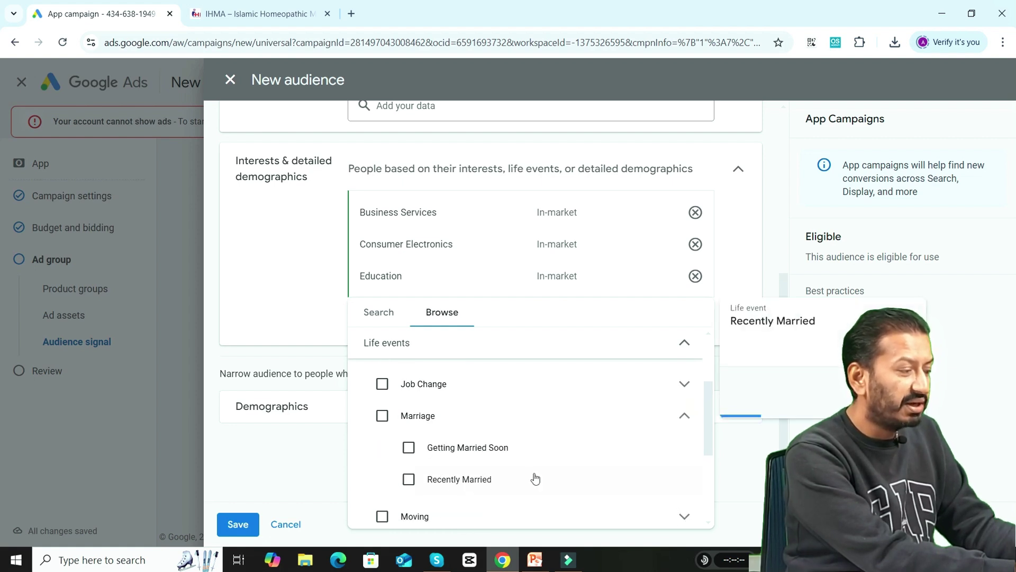
click(683, 418)
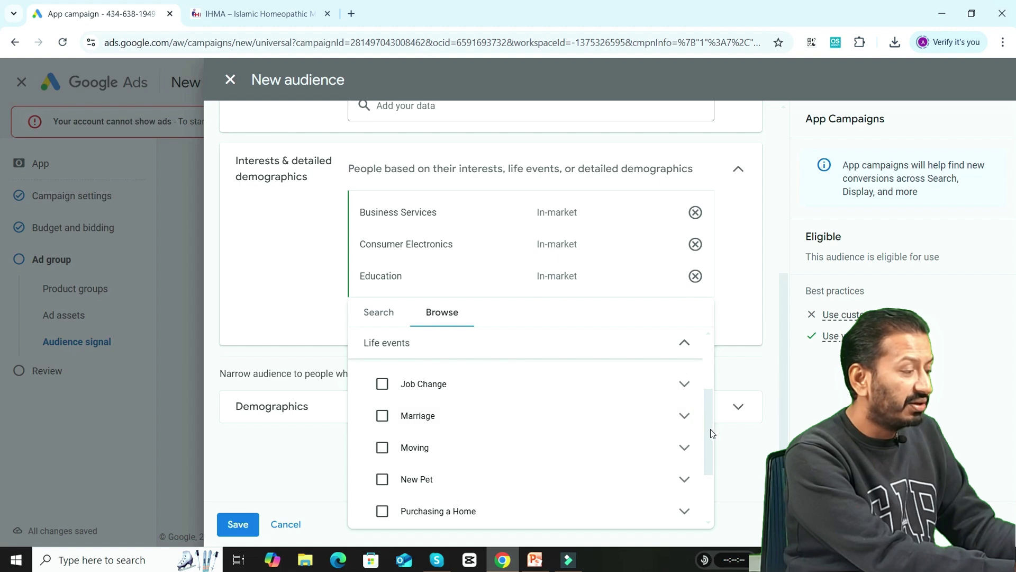
drag(711, 428, 707, 469)
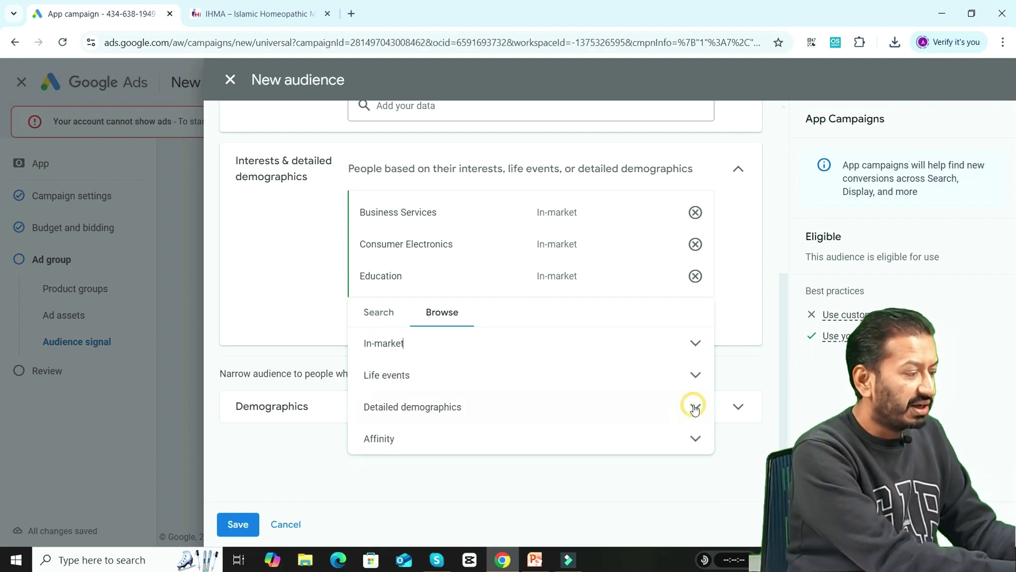
click(695, 407)
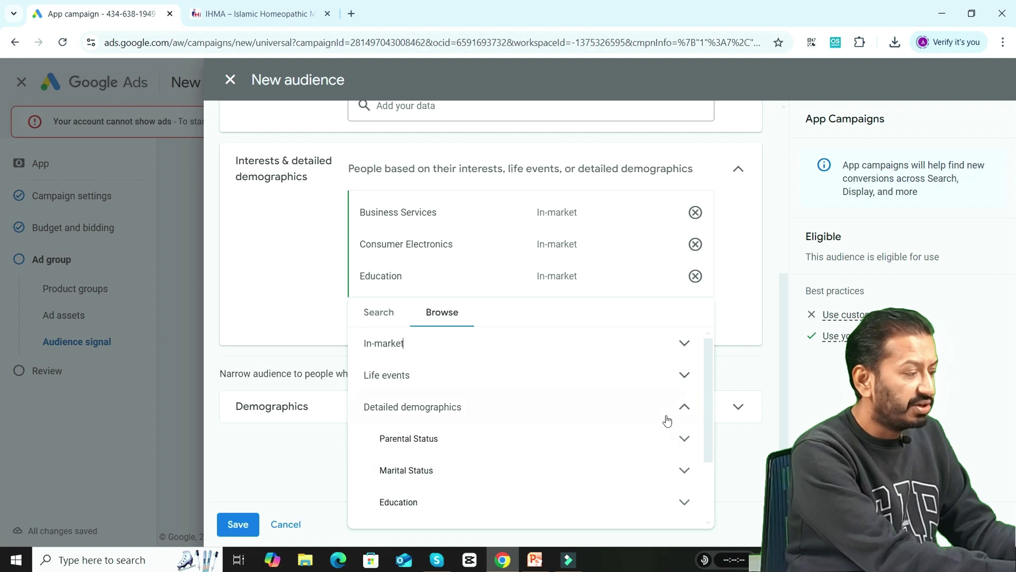
click(685, 408)
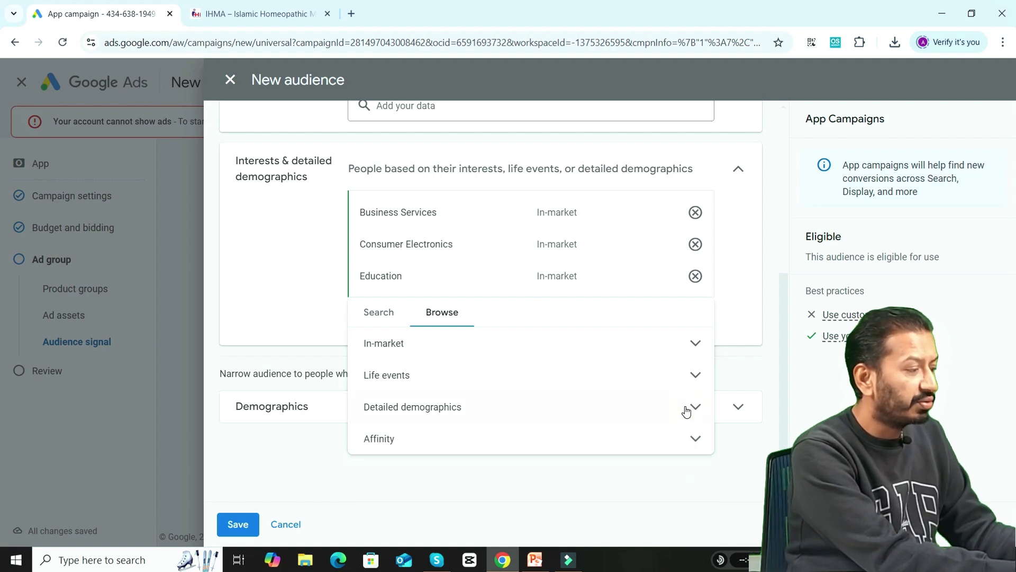
click(695, 437)
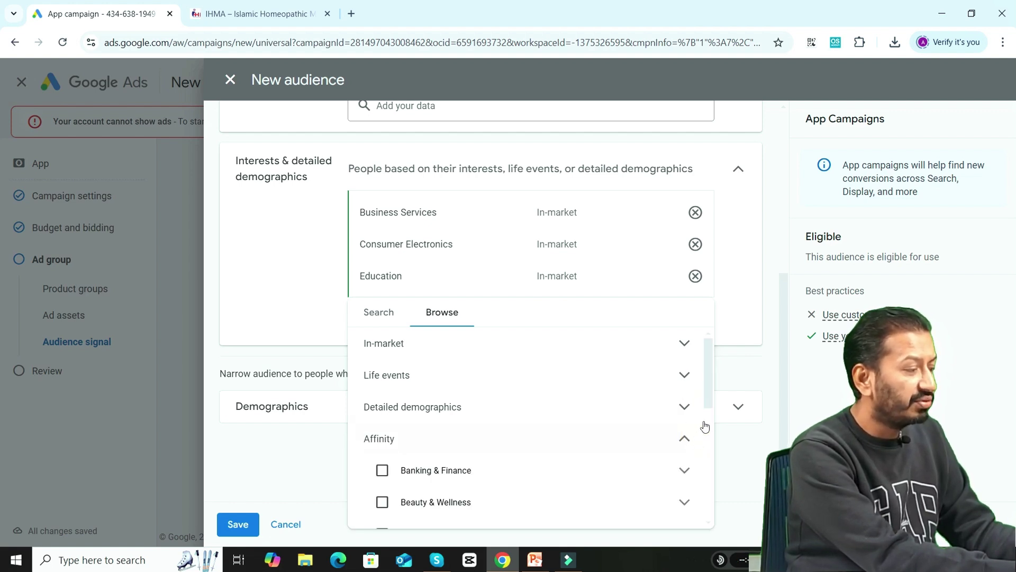
scroll(709, 408, down, 4)
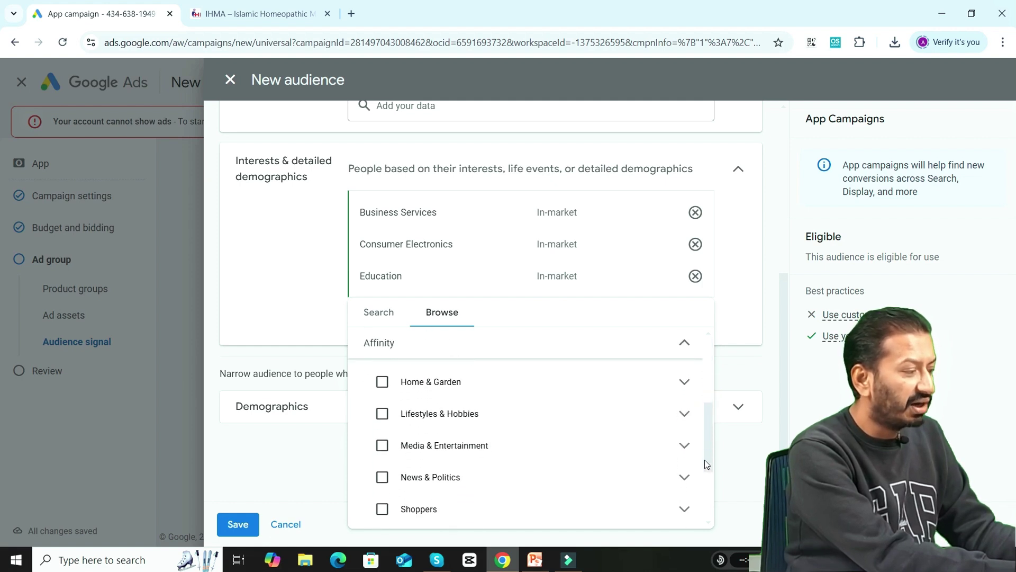
- Look through the Affinity interest categories and close the interest segment list
scroll(707, 489, down, 2)
drag(708, 489, 715, 398)
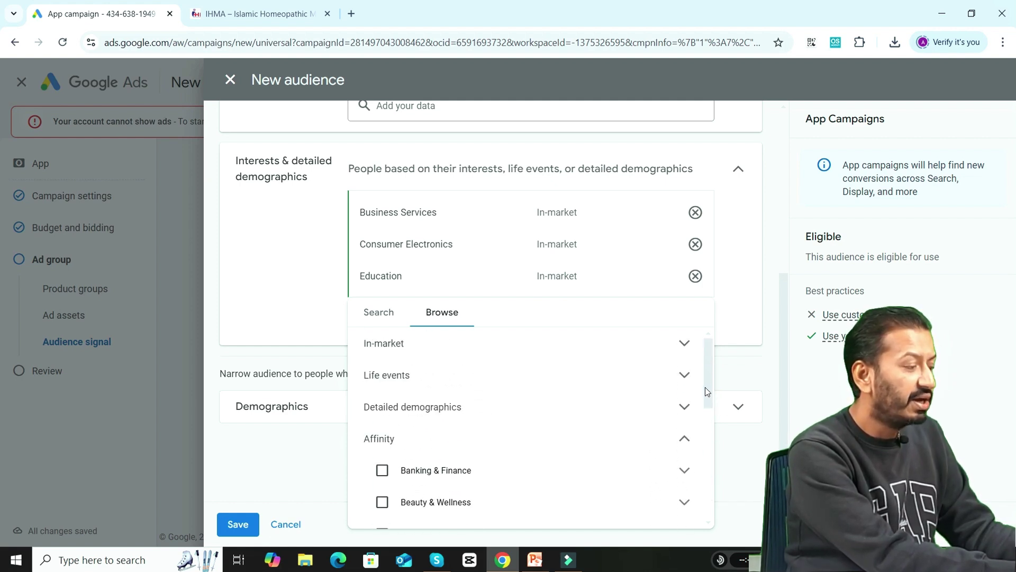
click(683, 440)
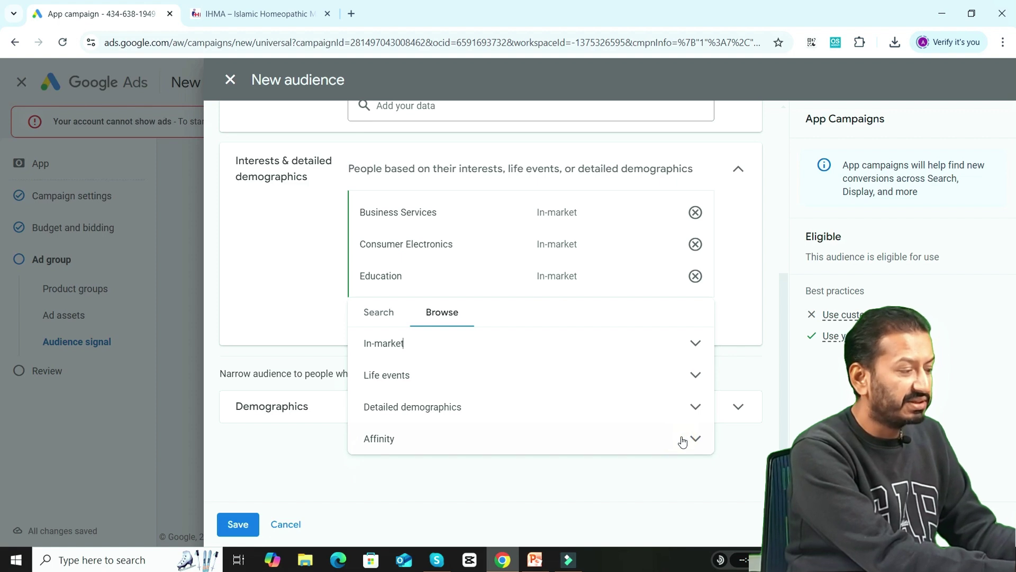
click(742, 444)
scroll(742, 444, up, 1)
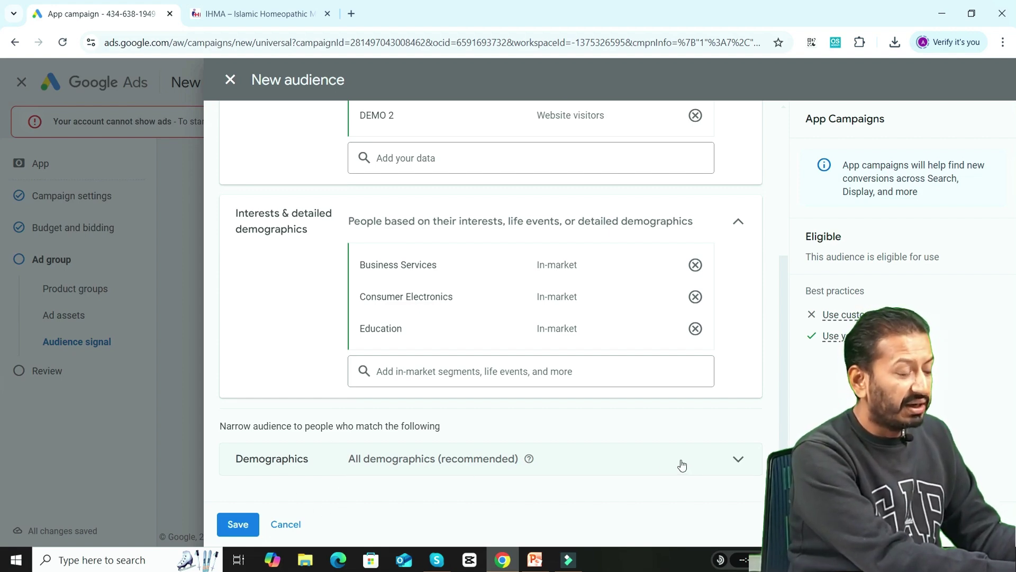
- Set the audience's minimum age to 25 in its demographics
click(737, 462)
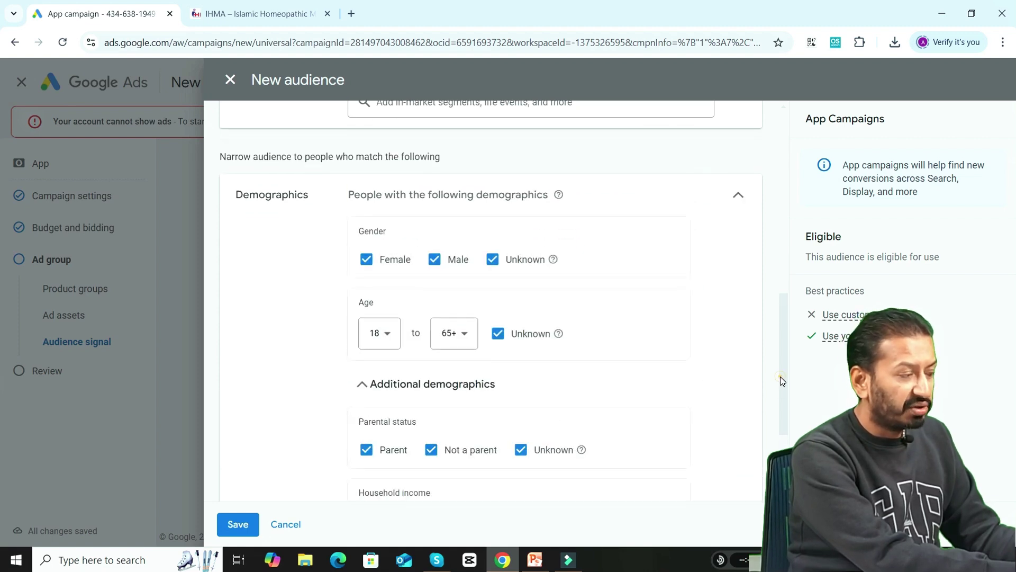
drag(782, 382, 782, 392)
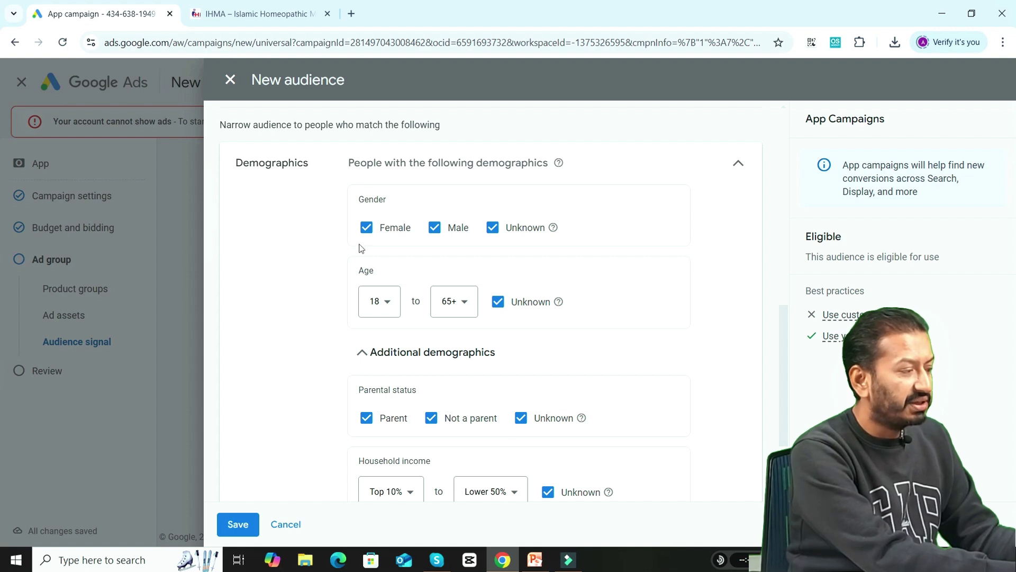
click(389, 315)
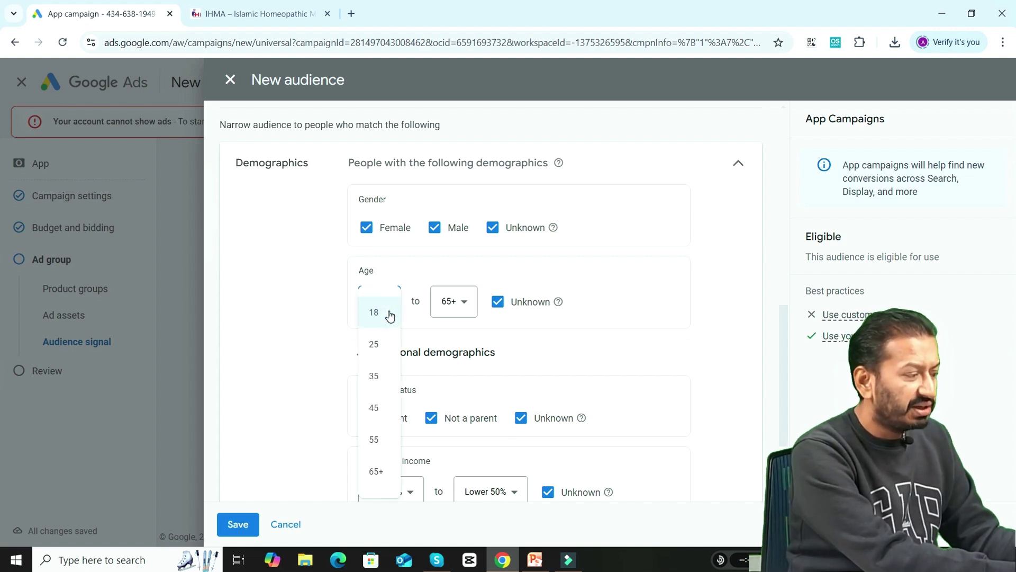
click(377, 439)
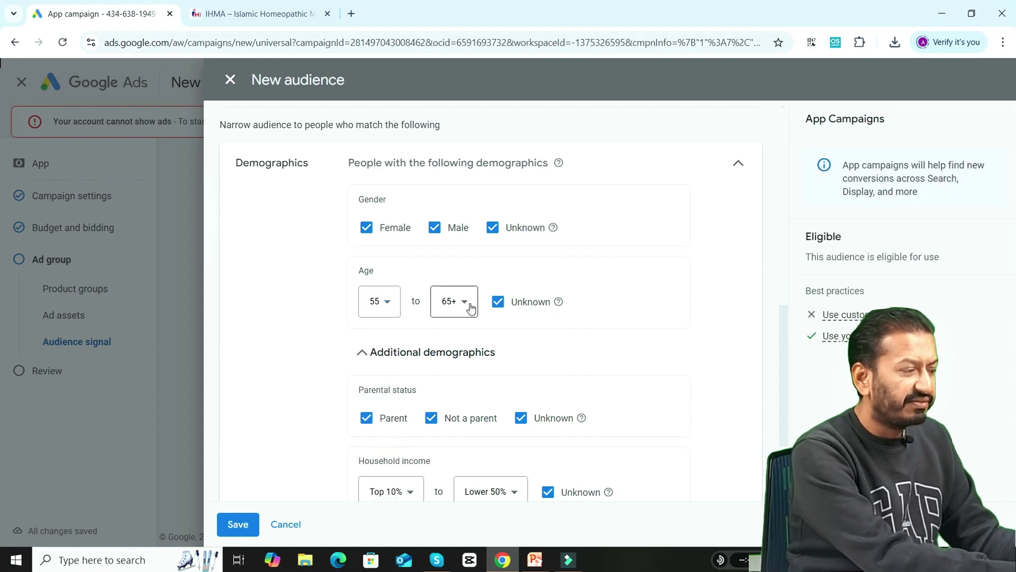
click(384, 310)
click(374, 345)
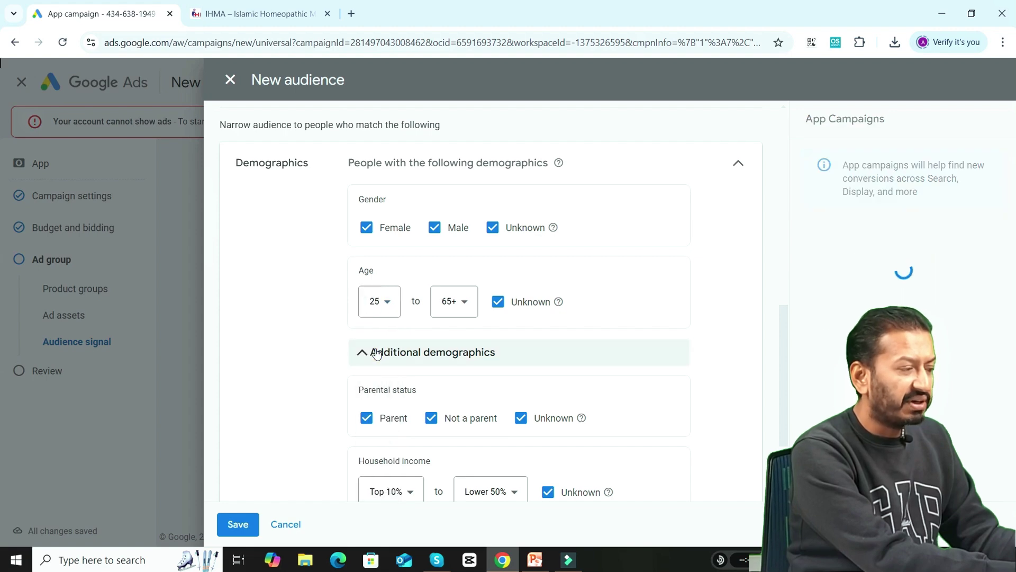
- Save the new audience as the ad group's signal, keeping both female and male included
click(435, 228)
click(435, 227)
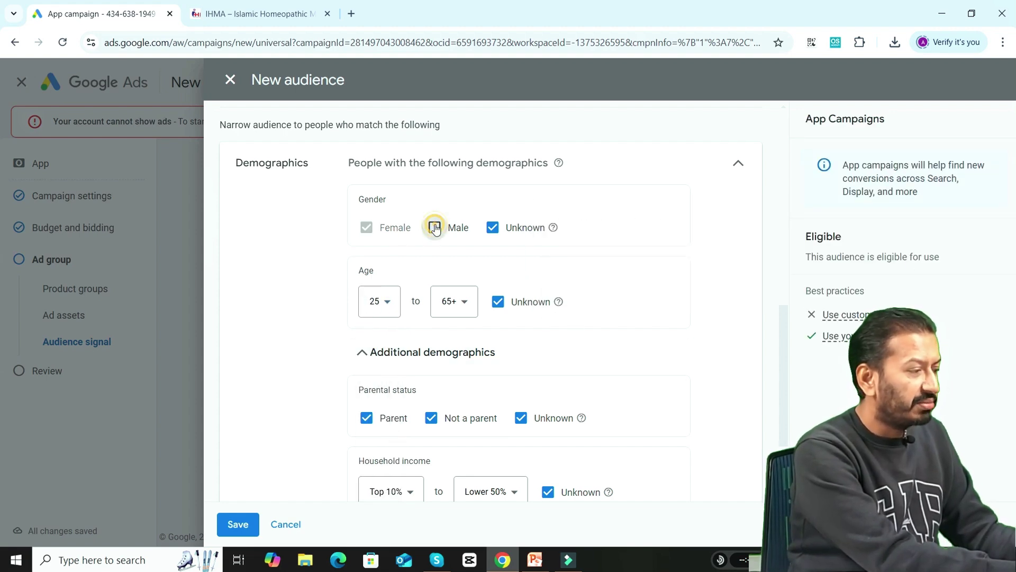
scroll(782, 335, down, 2)
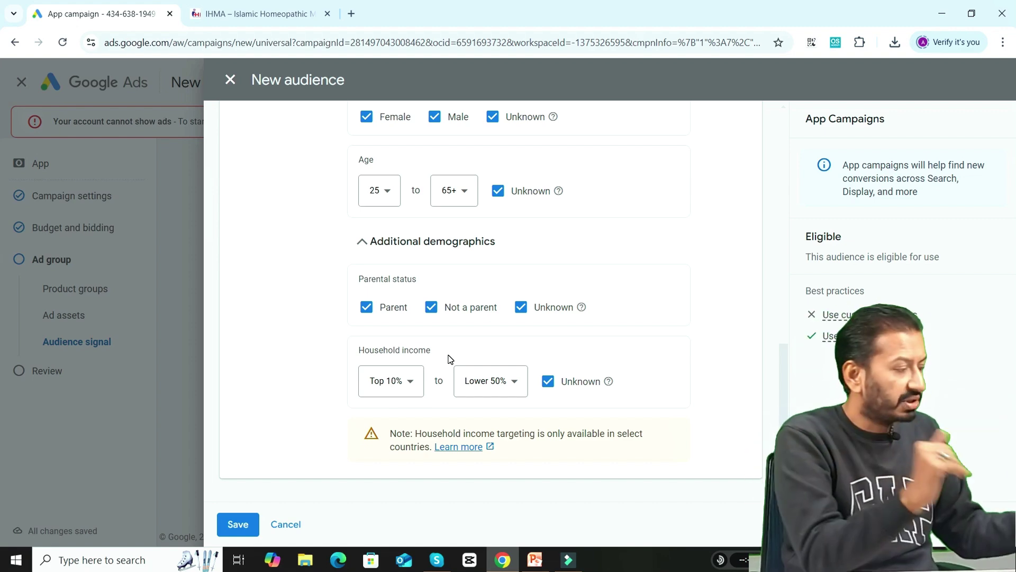
click(236, 524)
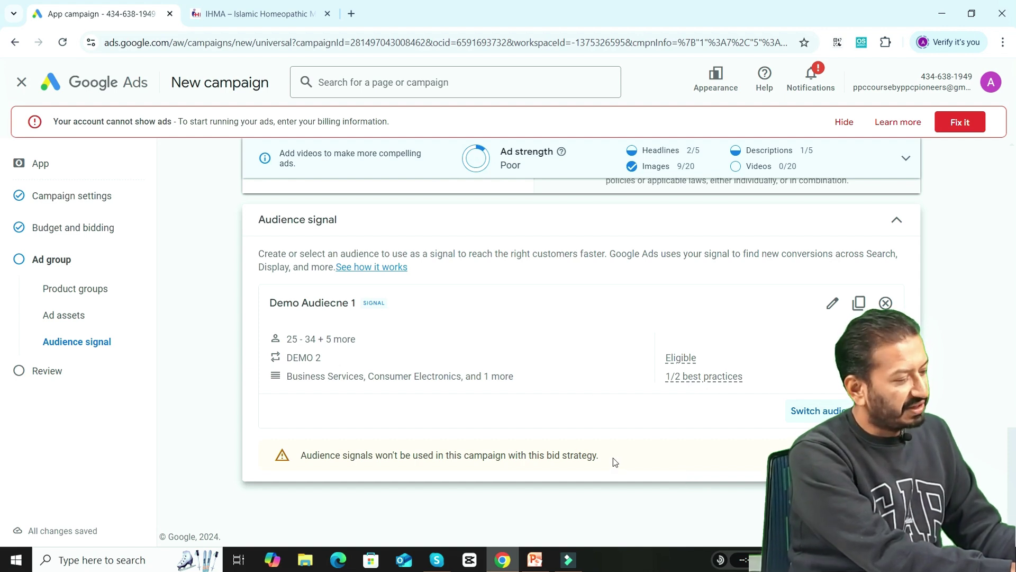
- Read the bid strategy notice under the audience signal and continue to the campaign review
drag(614, 462, 295, 465)
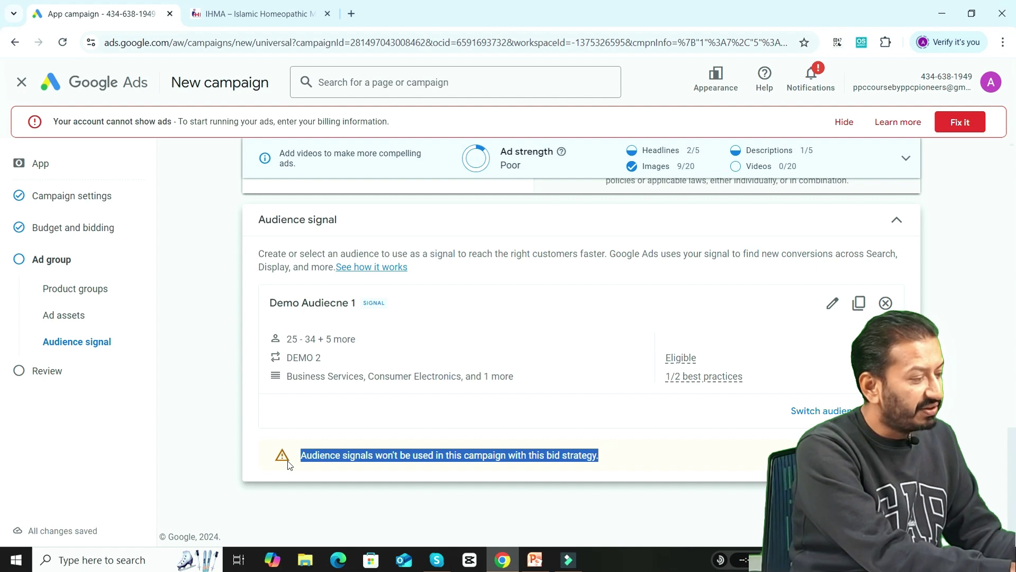
click(517, 454)
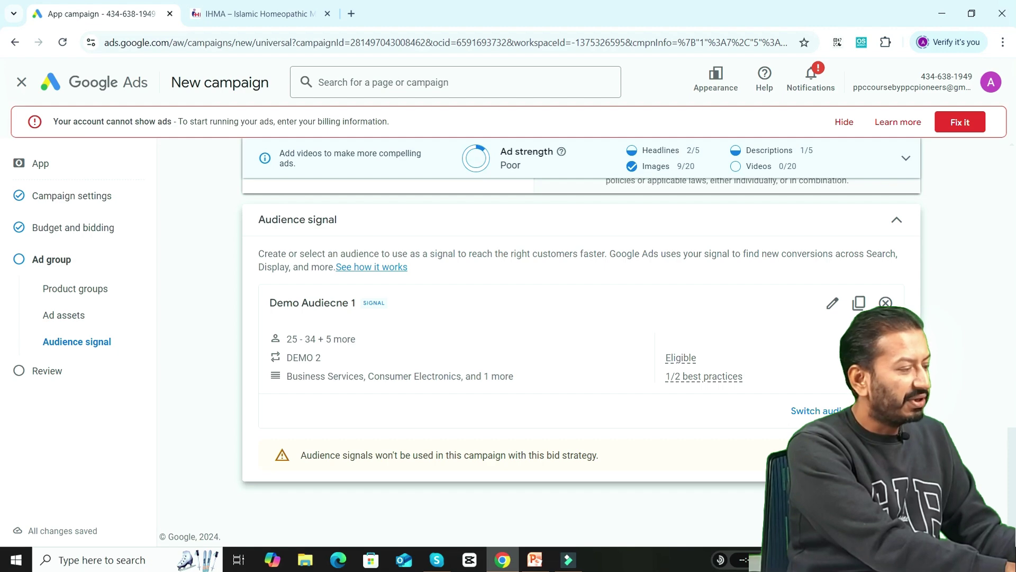
click(900, 509)
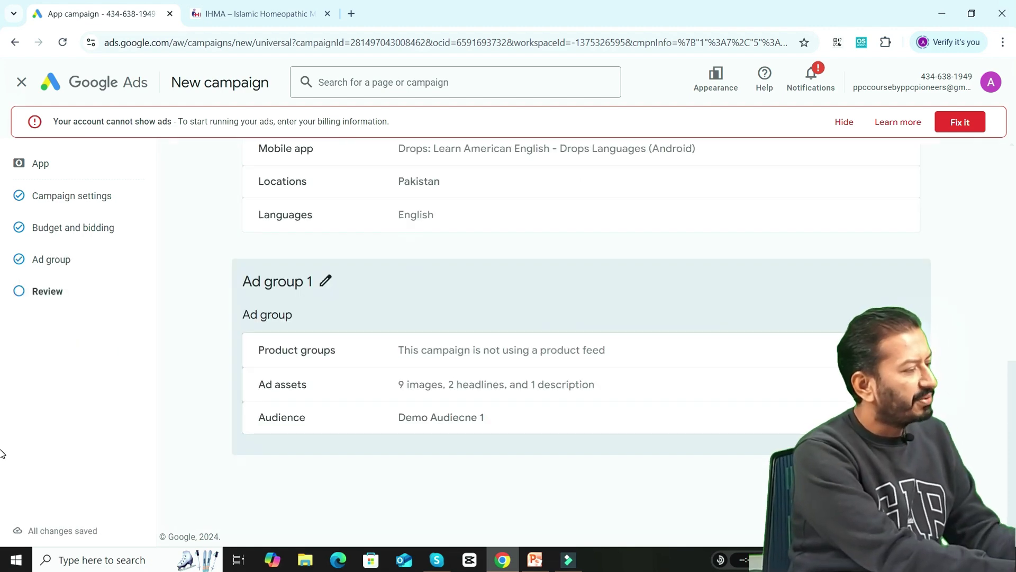
- Review the campaign's name, budget, bidding, settings and ad group summary, and publish the campaign
scroll(2, 454, up, 7)
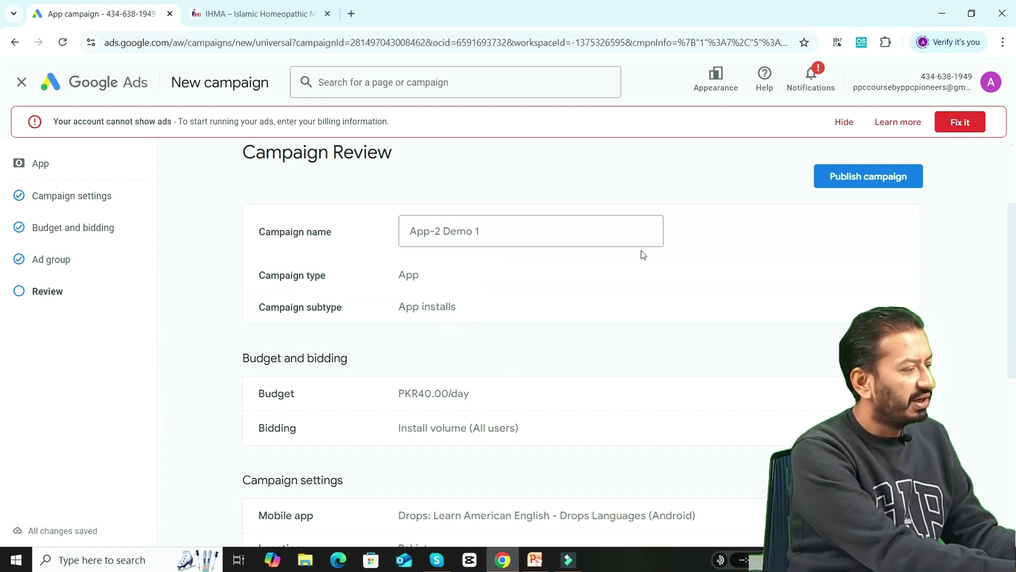
drag(1010, 290, 1012, 319)
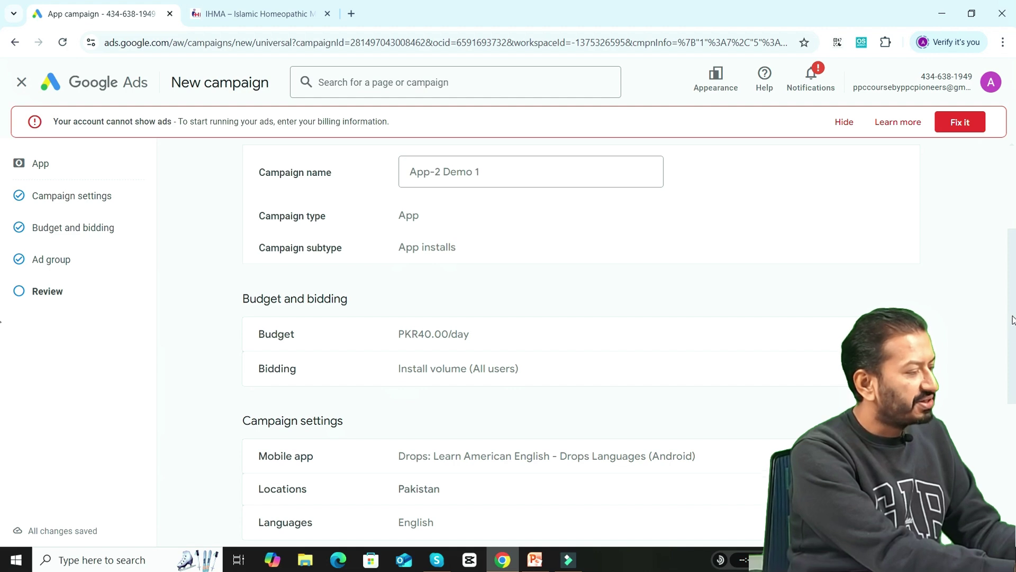
scroll(2, 363, down, 3)
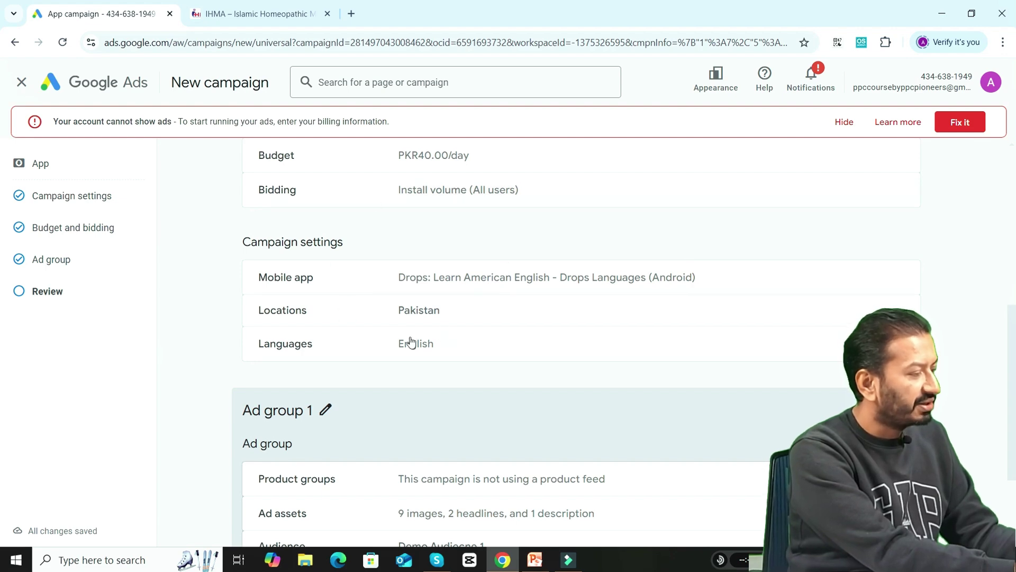
scroll(447, 302, down, 2)
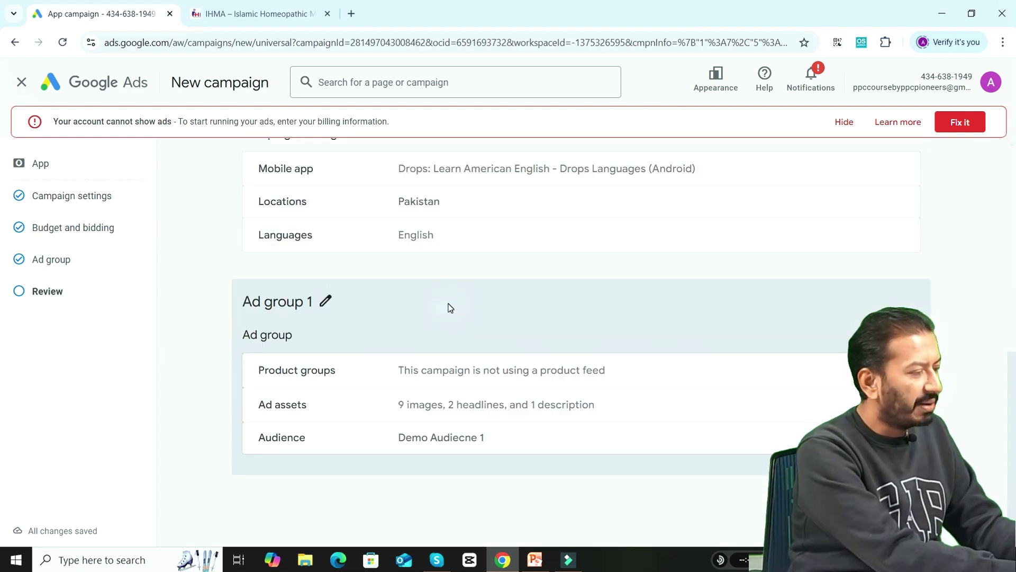
click(325, 300)
click(456, 314)
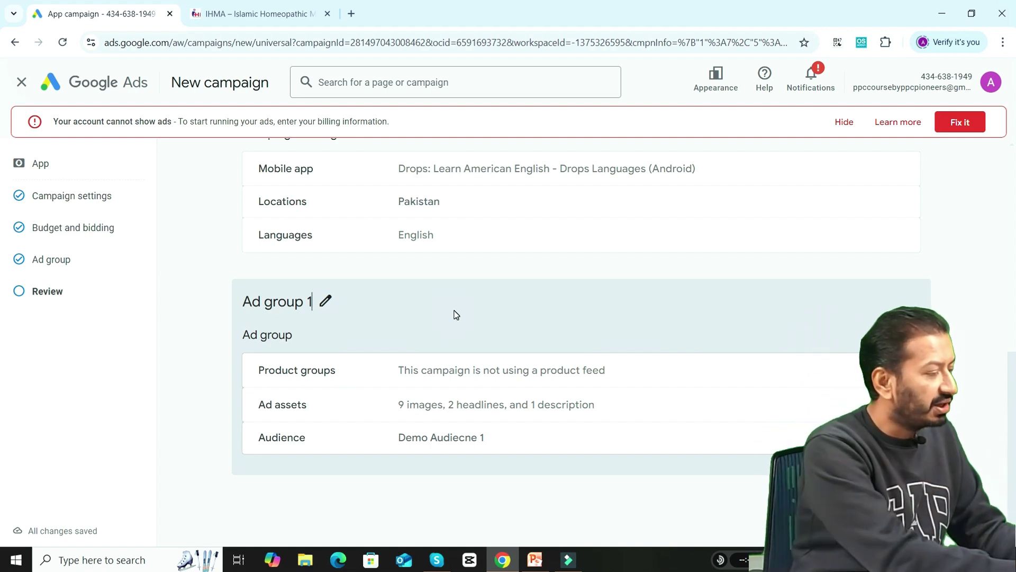
scroll(3, 431, down, 1)
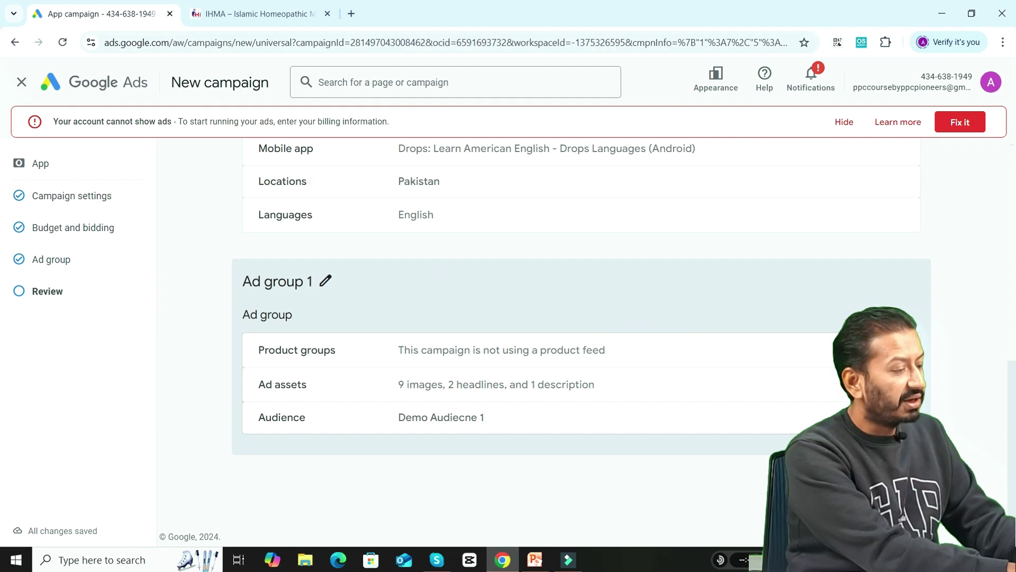
click(878, 484)
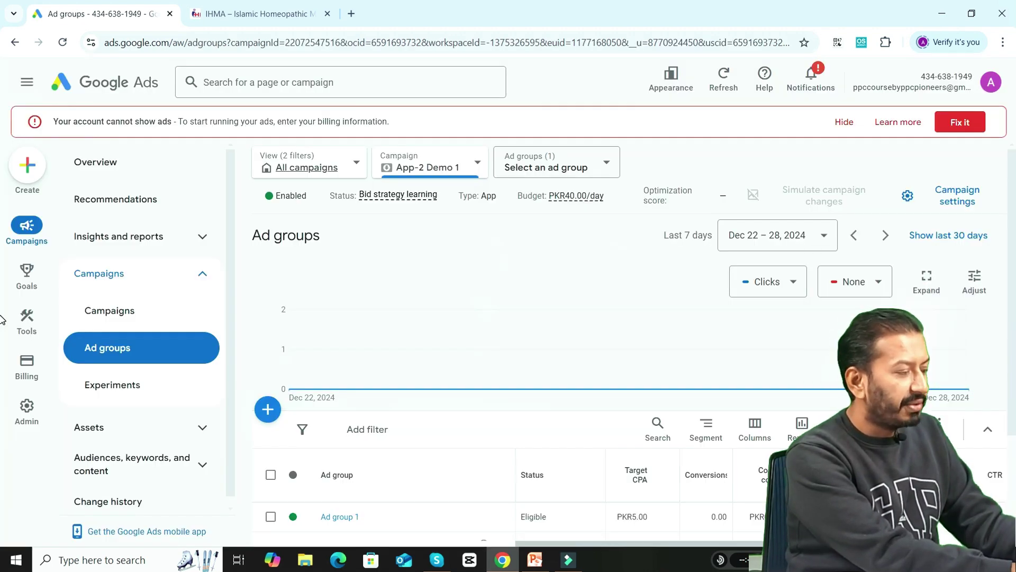
- Open the form for a new ad group in the App-2 Demo 1 campaign and examine its audience signal and ad assets sections
scroll(670, 478, down, 2)
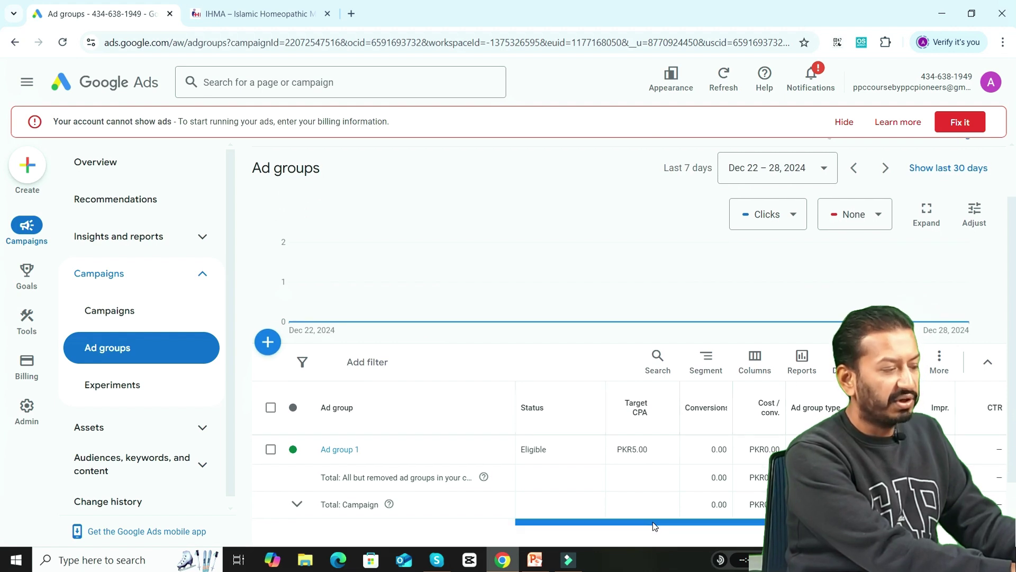
drag(655, 526, 518, 481)
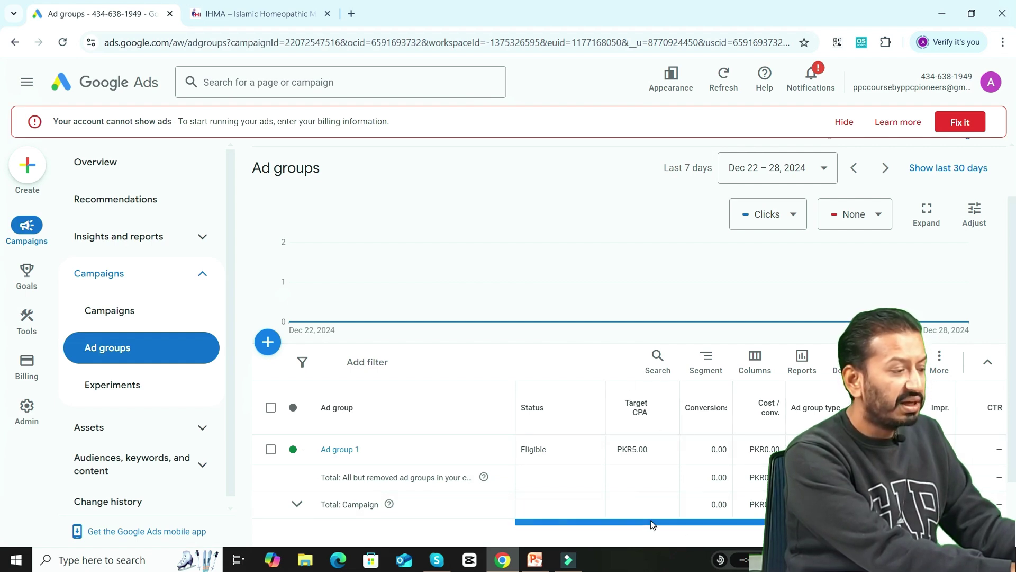
drag(650, 522, 434, 508)
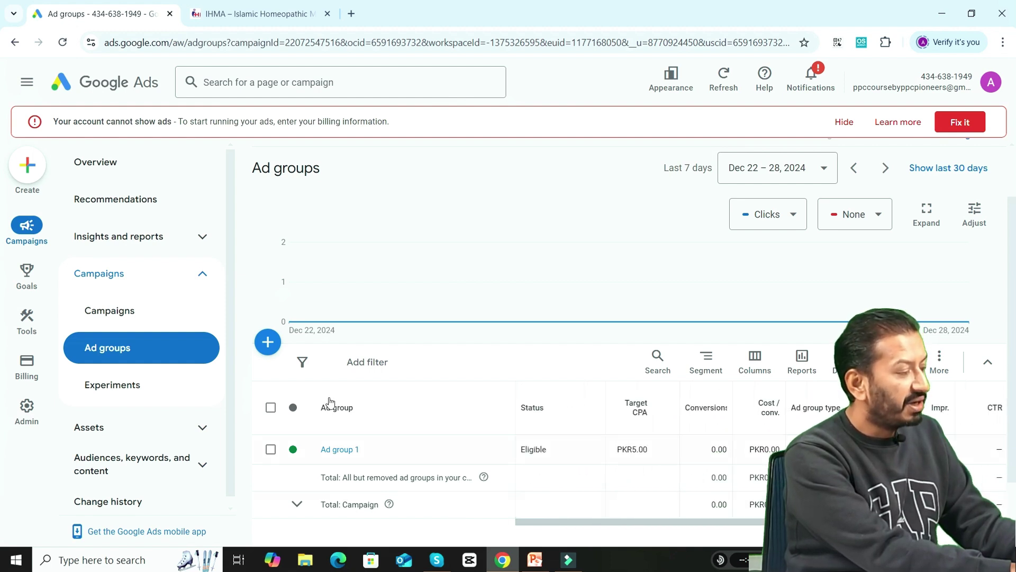
click(269, 343)
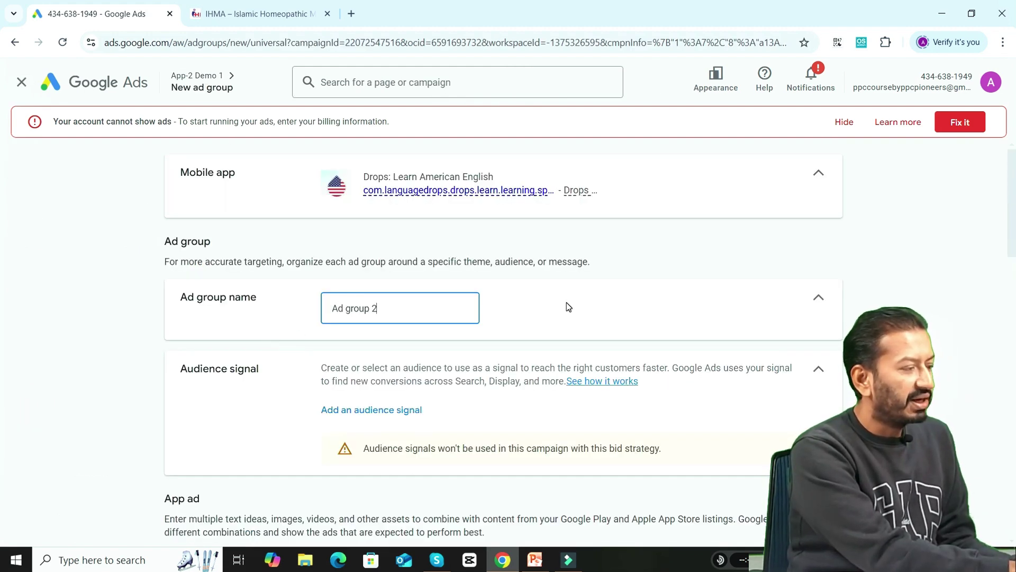
scroll(2, 237, down, 2)
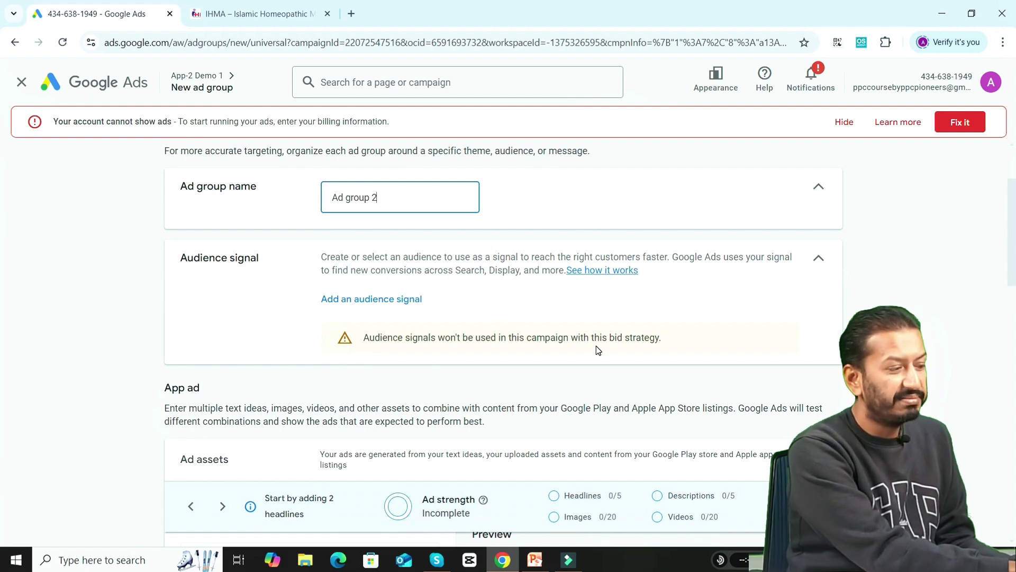
scroll(2, 290, down, 3)
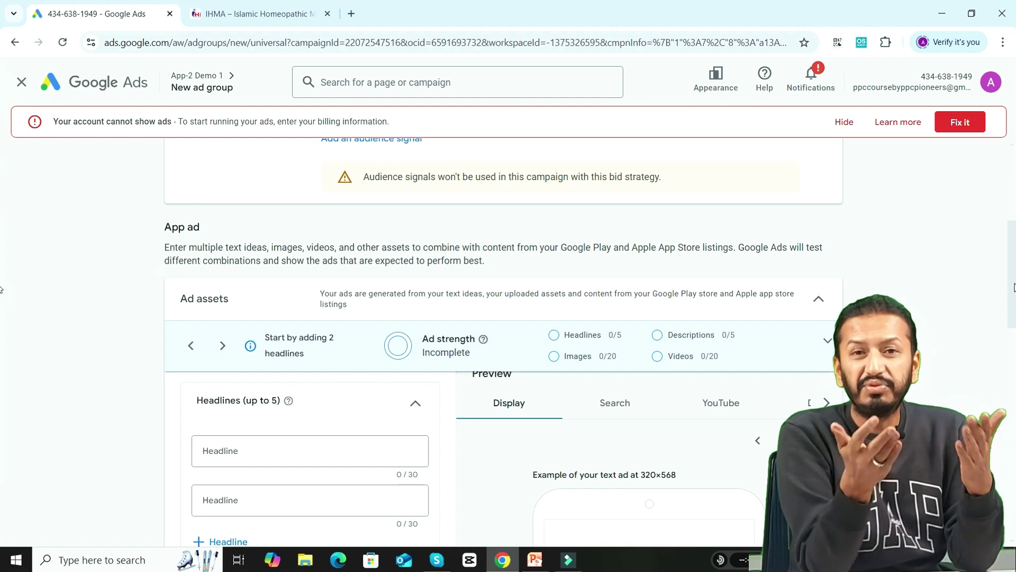